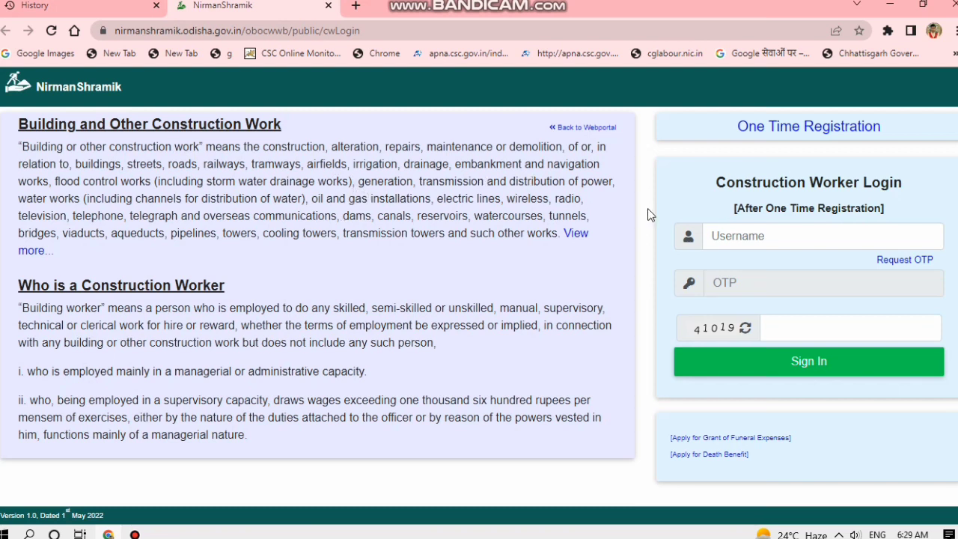
Start One Time Registration, accept the eligibility declaration and proceed to the registration form.
left_click(778, 127)
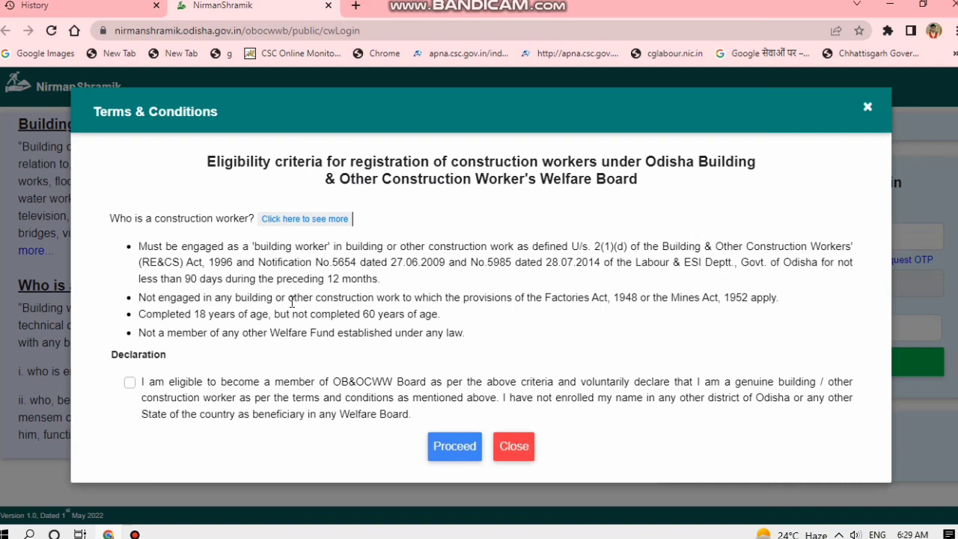
left_click(130, 382)
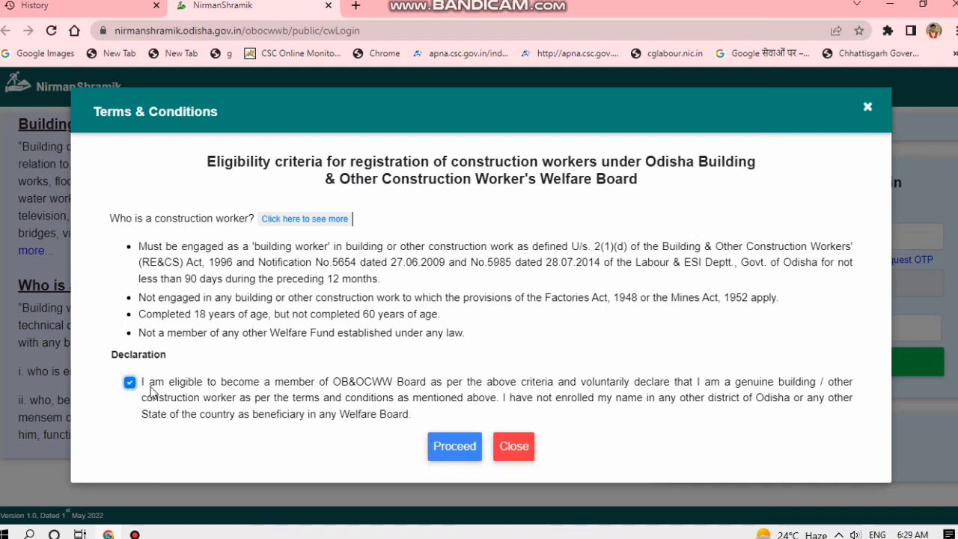
left_click(452, 447)
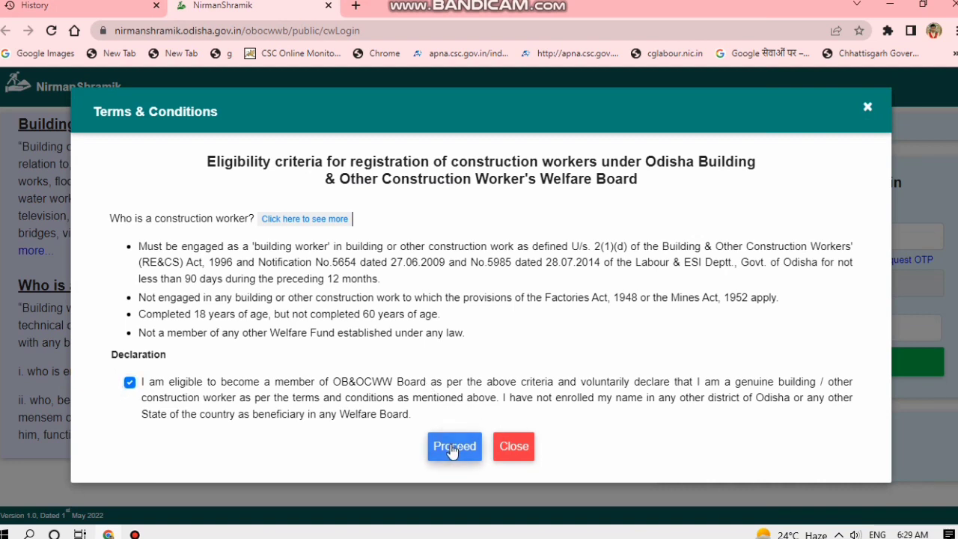
left_click(453, 448)
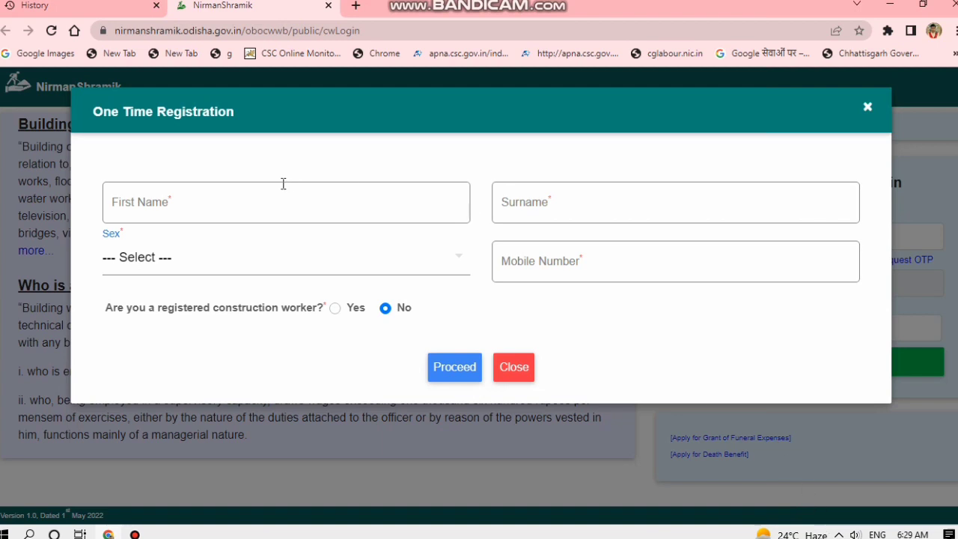
Try the registration fields: first name, surname, sex Male, mobile, and already registered Yes.
left_click(209, 190)
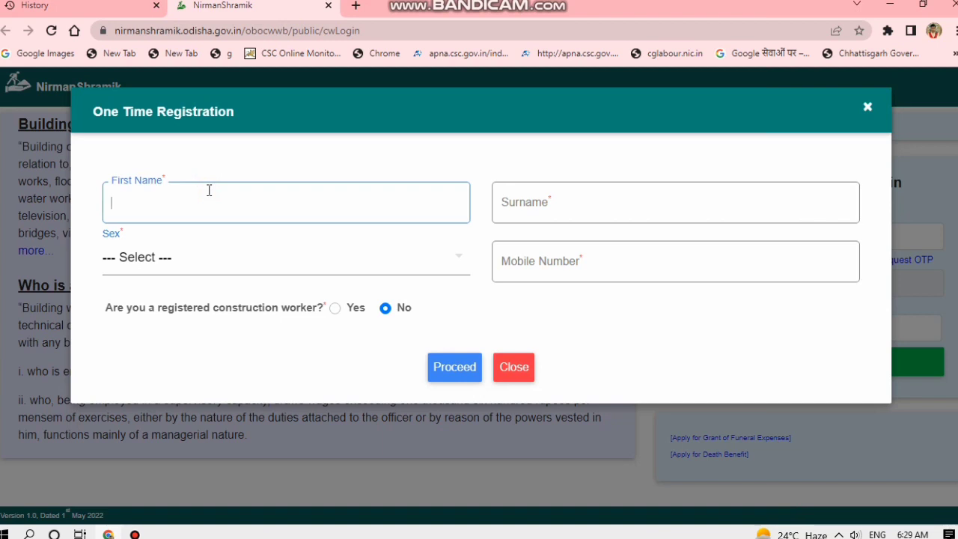
left_click(533, 220)
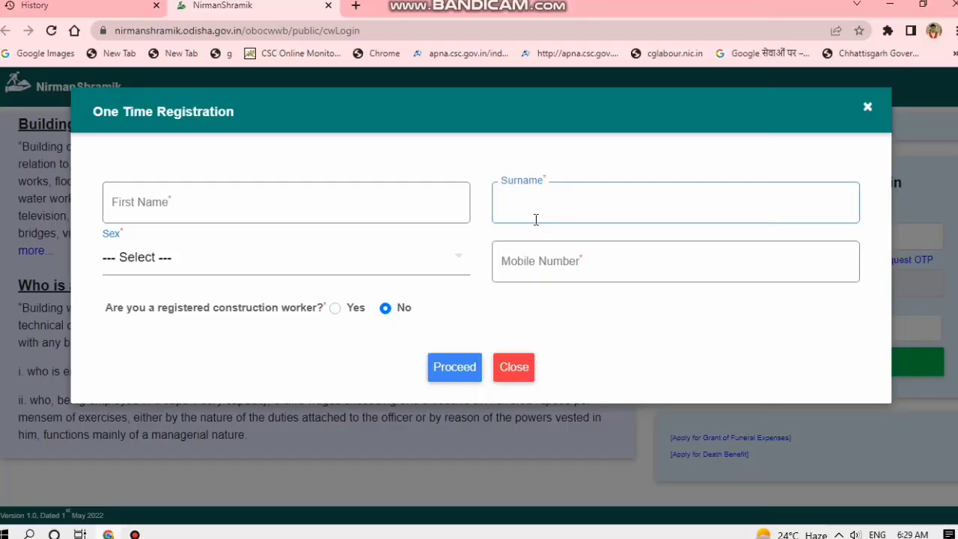
left_click(288, 268)
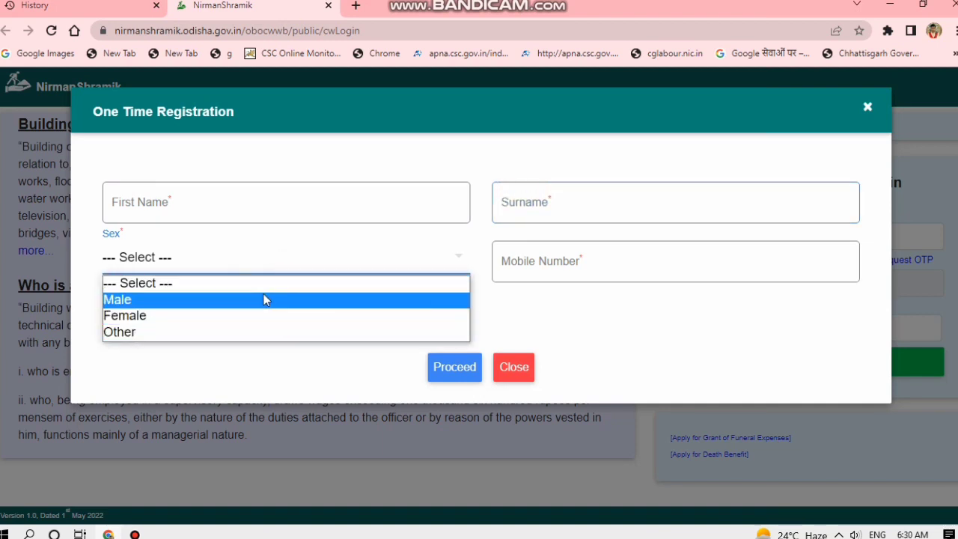
left_click(573, 277)
left_click(575, 264)
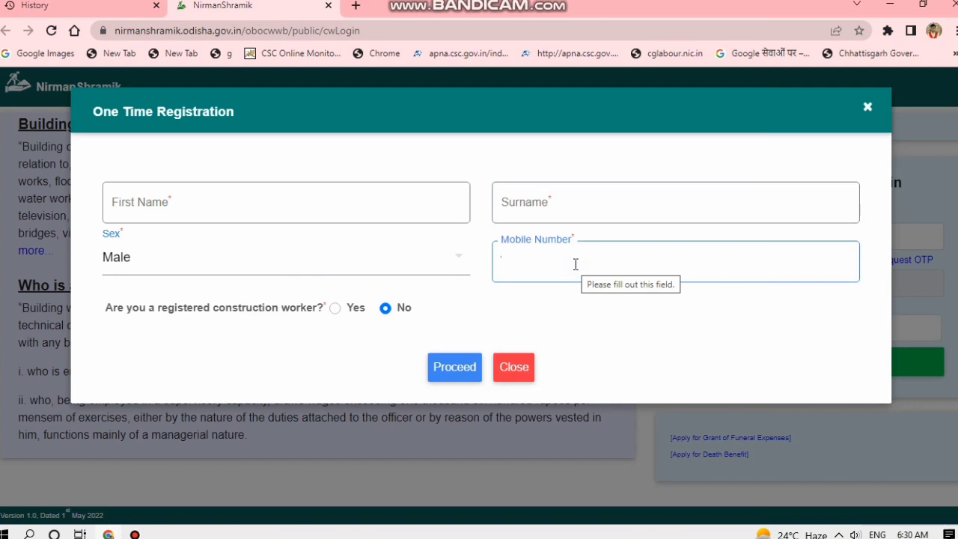
left_click(334, 309)
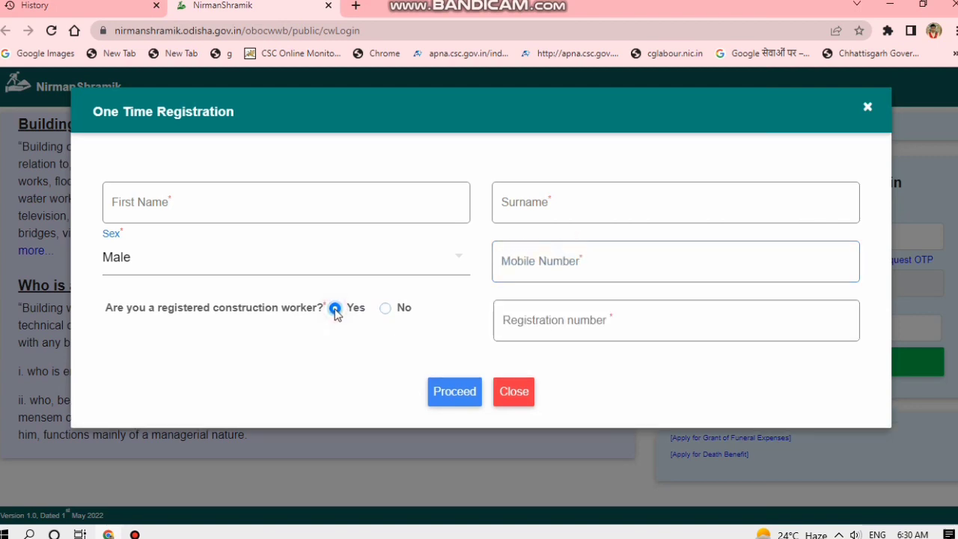
left_click(623, 321)
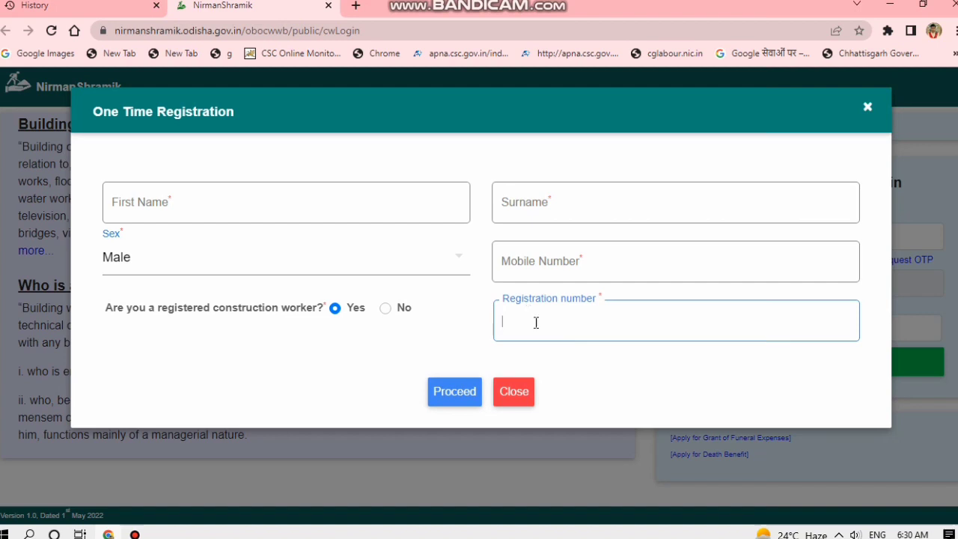
Discard the registration form unsubmitted and return to the login page's Username field.
left_click(516, 396)
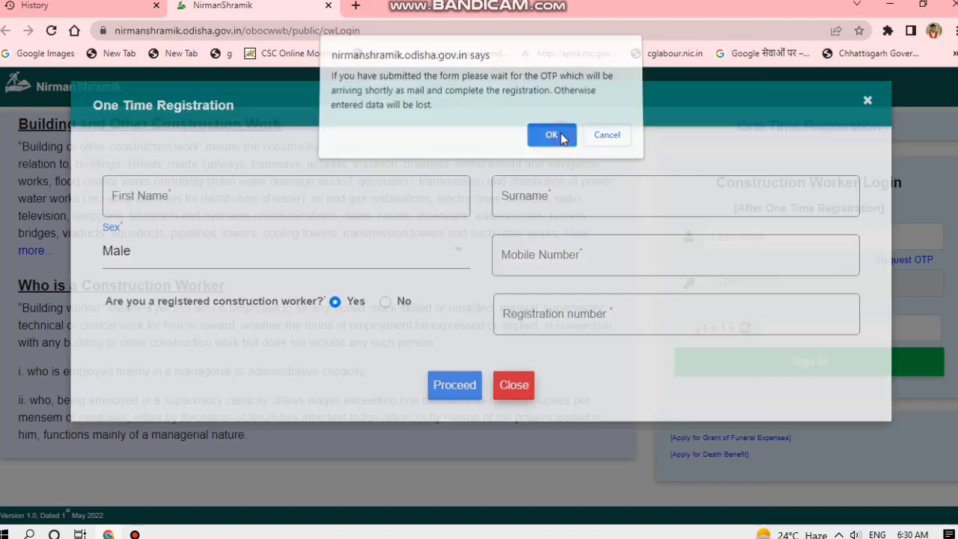
left_click(561, 135)
left_click(738, 238)
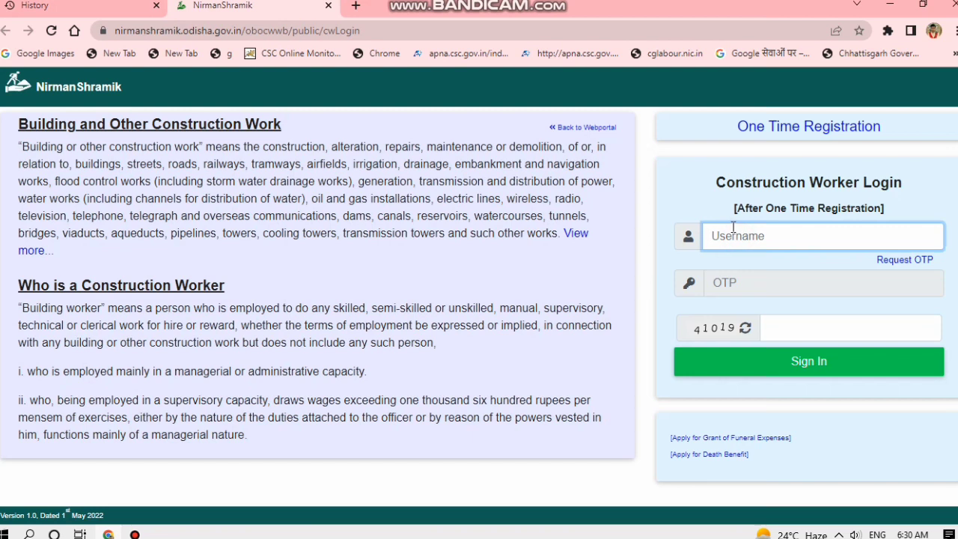
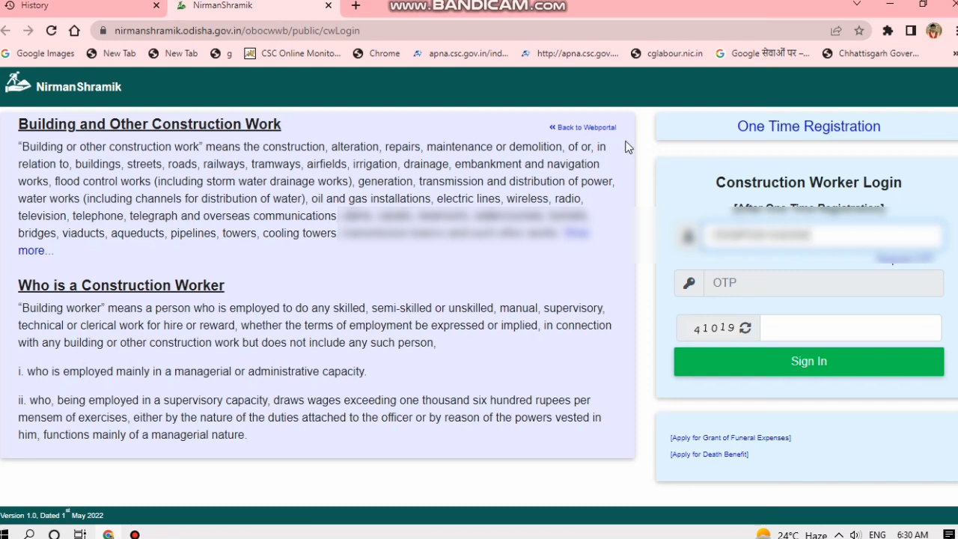
Sign in with the worker's registration number, a requested login OTP and the captcha code.
left_click(897, 262)
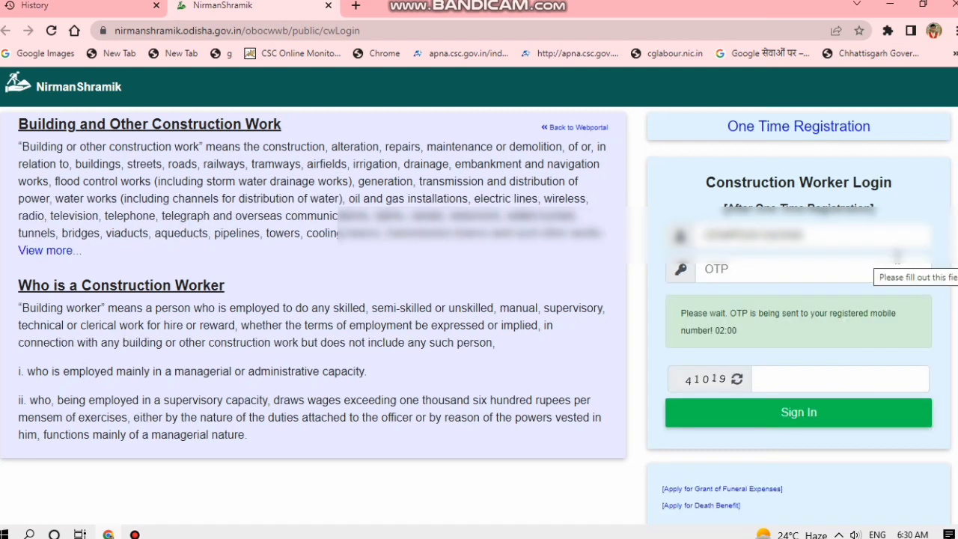
left_click(832, 381)
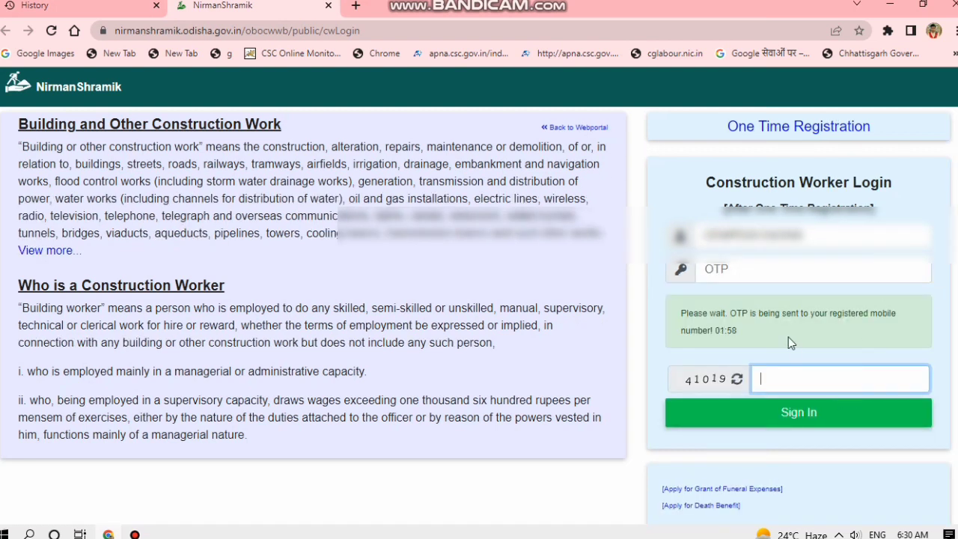
type("41")
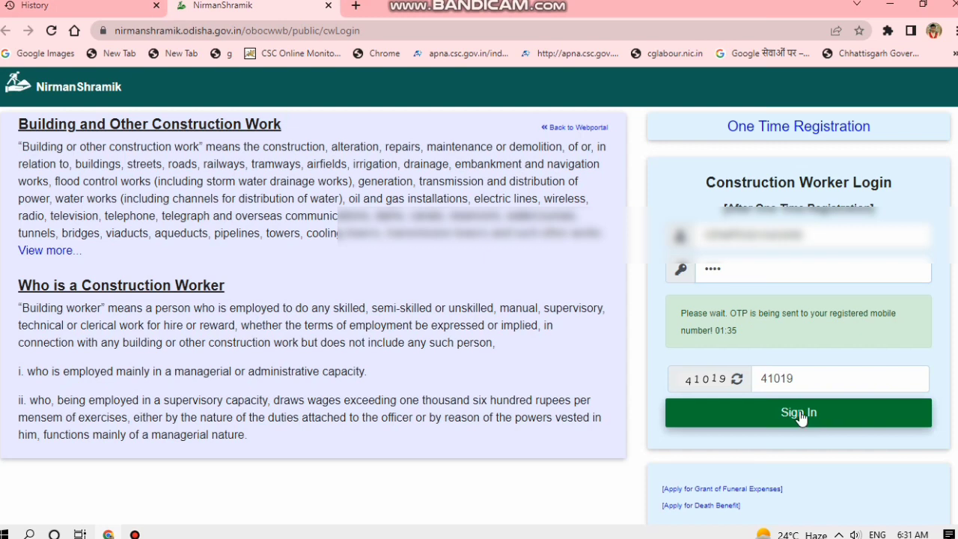
left_click(801, 419)
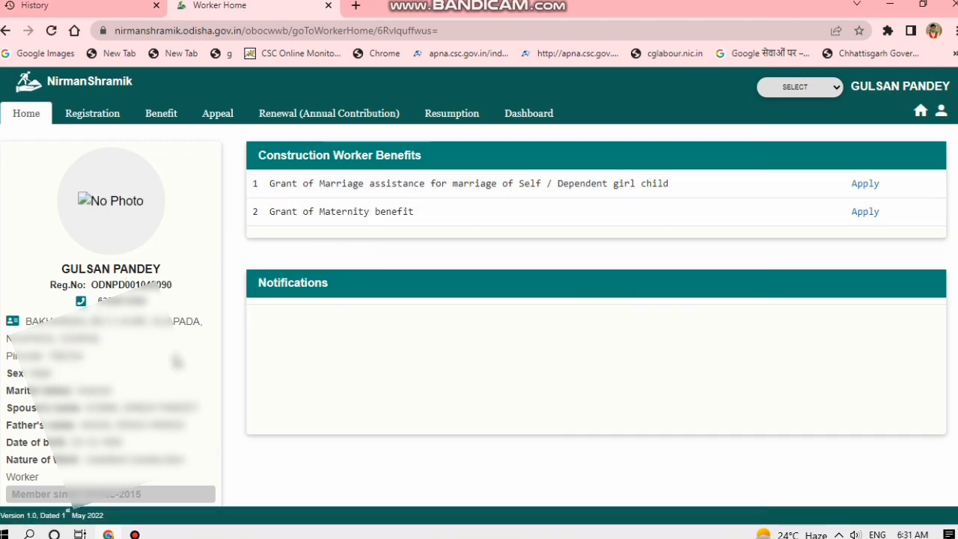
Browse the Registration, Benefit and Appeal tabs, then open Renewal (Annual Contribution) showing Rs 150.0 pending.
scroll(200, 359, "down", 1)
scroll(247, 349, "up", 1)
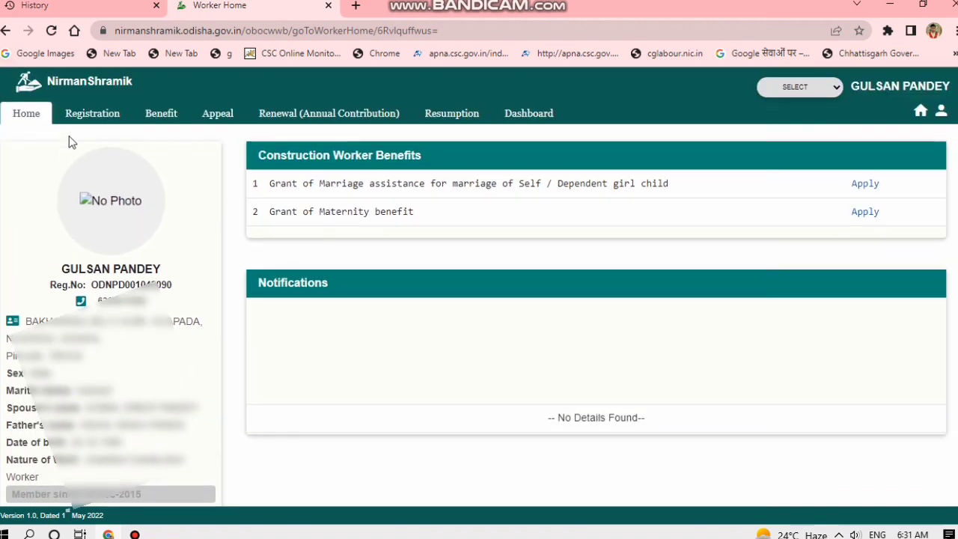
left_click(88, 119)
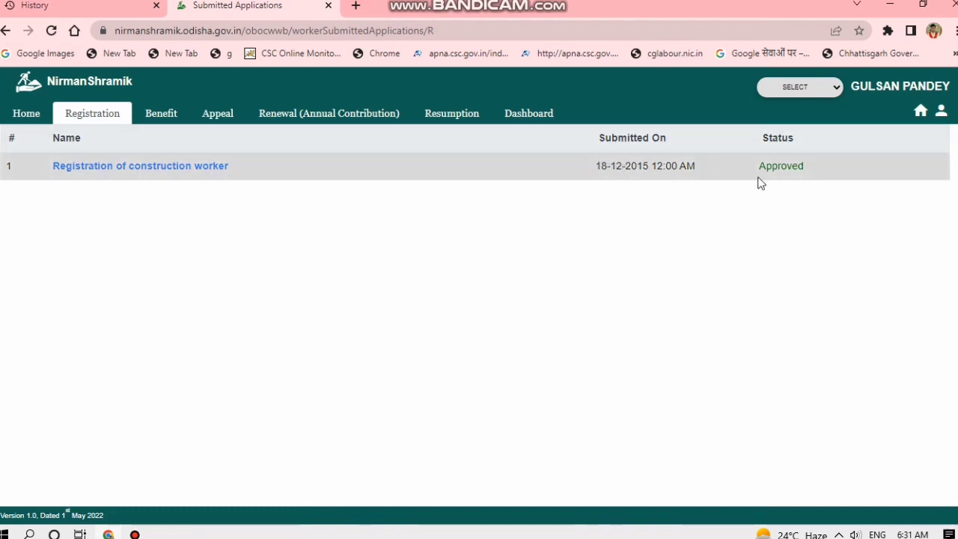
left_click(177, 118)
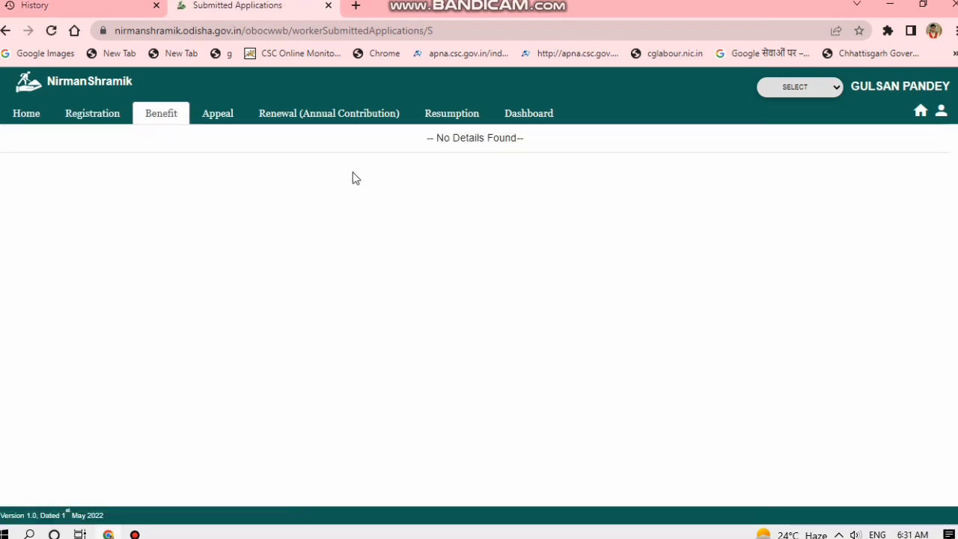
left_click(229, 120)
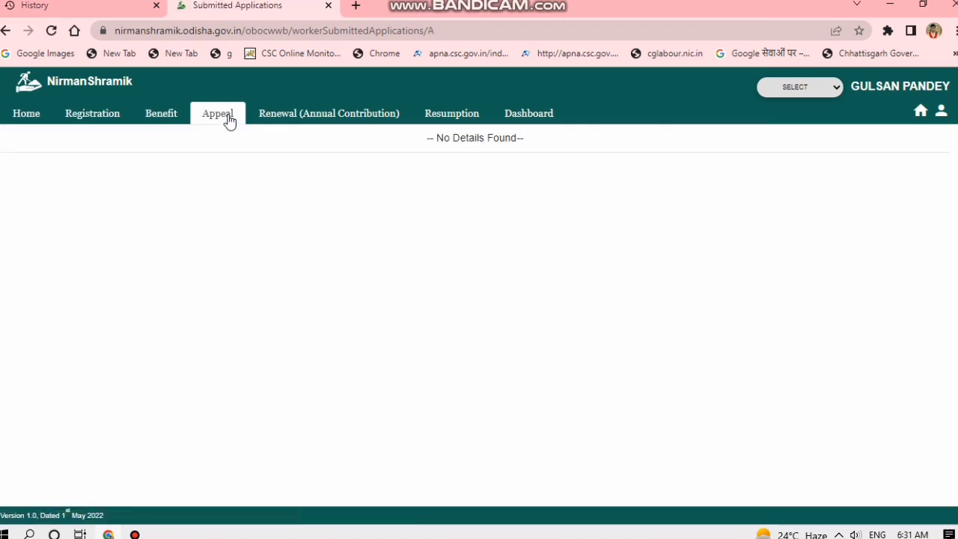
left_click(301, 123)
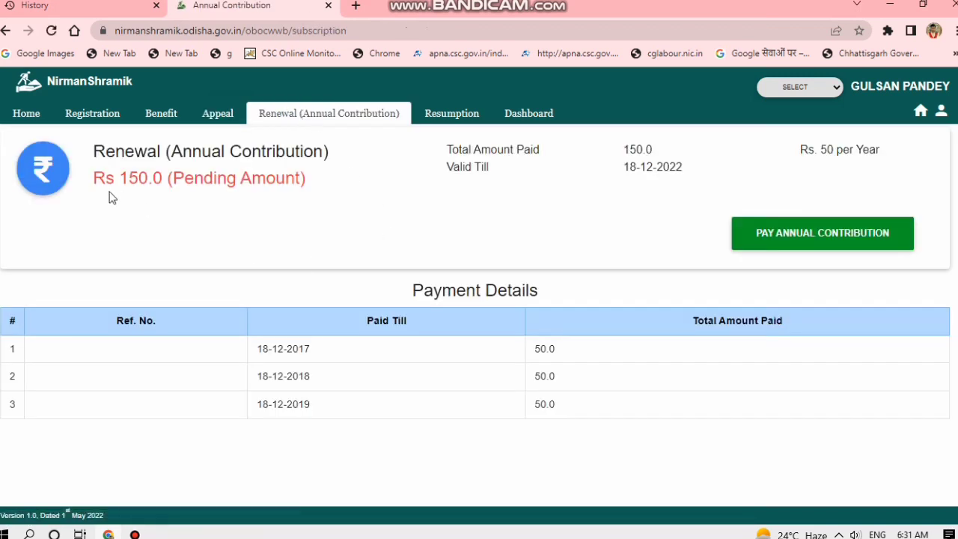
Open the Application for Annual Contribution form with prefilled applicant details via PAY ANNUAL CONTRIBUTION.
scroll(423, 252, "down", 1)
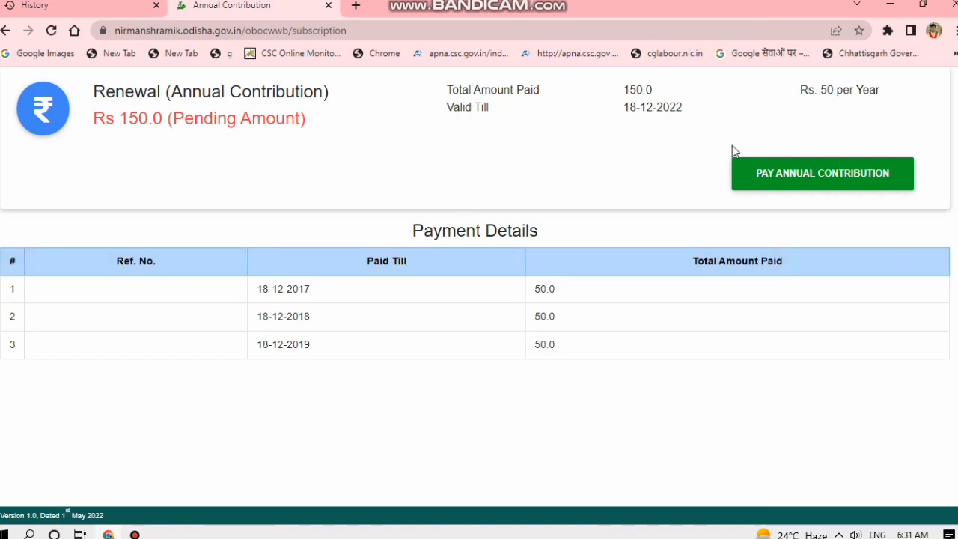
left_click(770, 172)
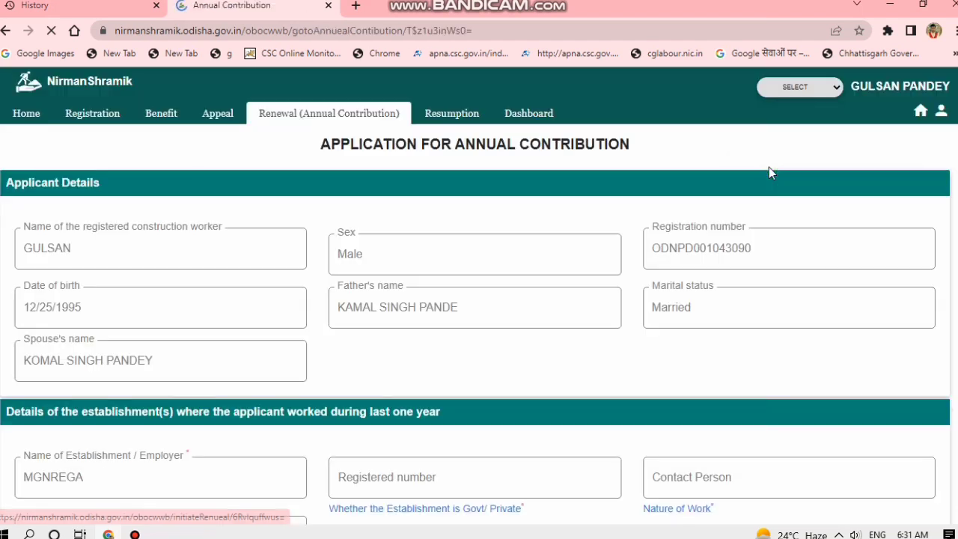
Accept the payment terms and conditions on the annual contribution form.
scroll(576, 287, "down", 6)
scroll(570, 280, "down", 7)
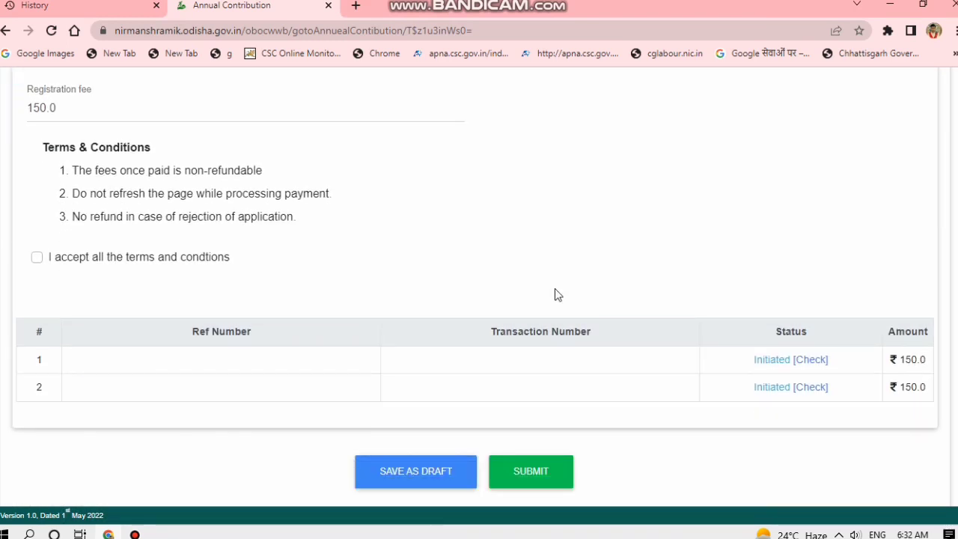
left_click(35, 257)
scroll(261, 252, "up", 4)
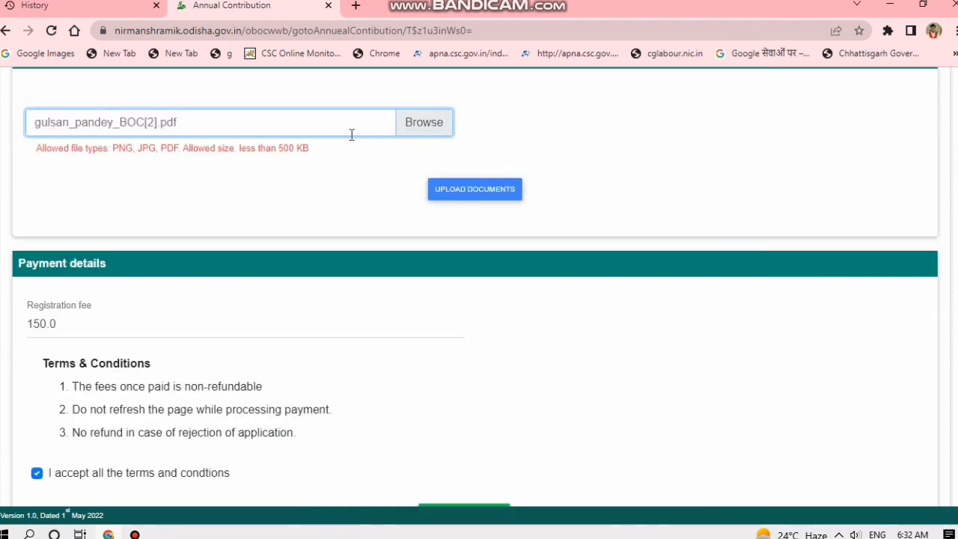
Upload the BOC certificate PDF under Supporting Documents and scroll down to PAY NOW.
left_click(462, 191)
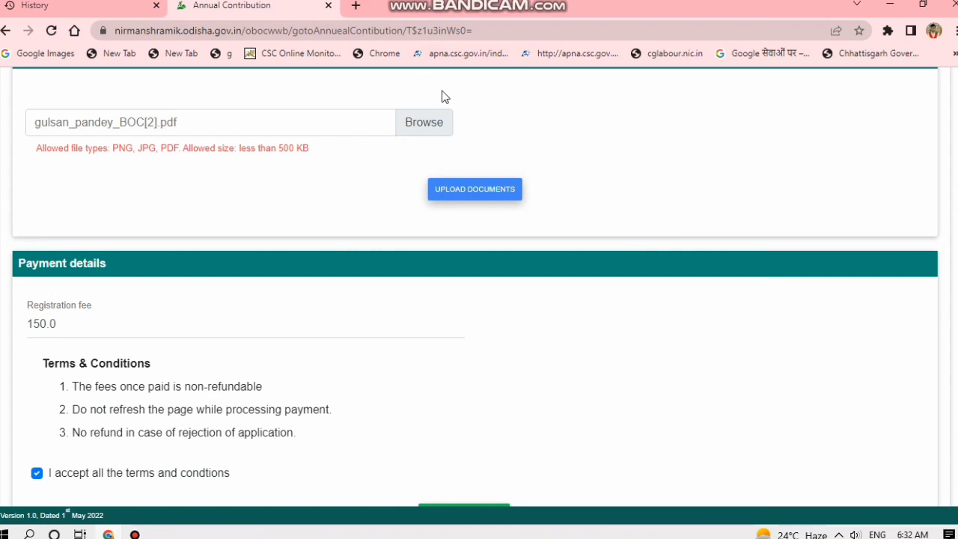
scroll(396, 359, "down", 3)
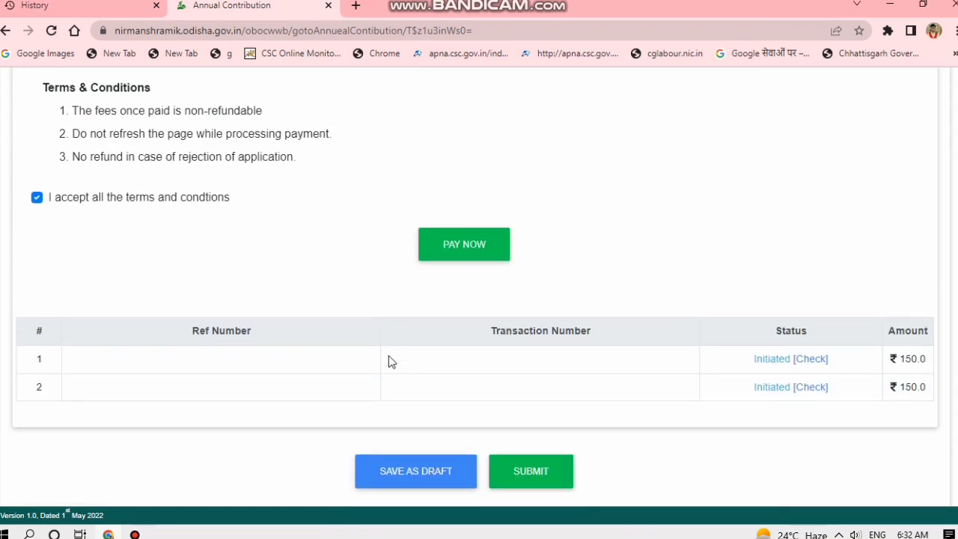
scroll(486, 225, "up", 4)
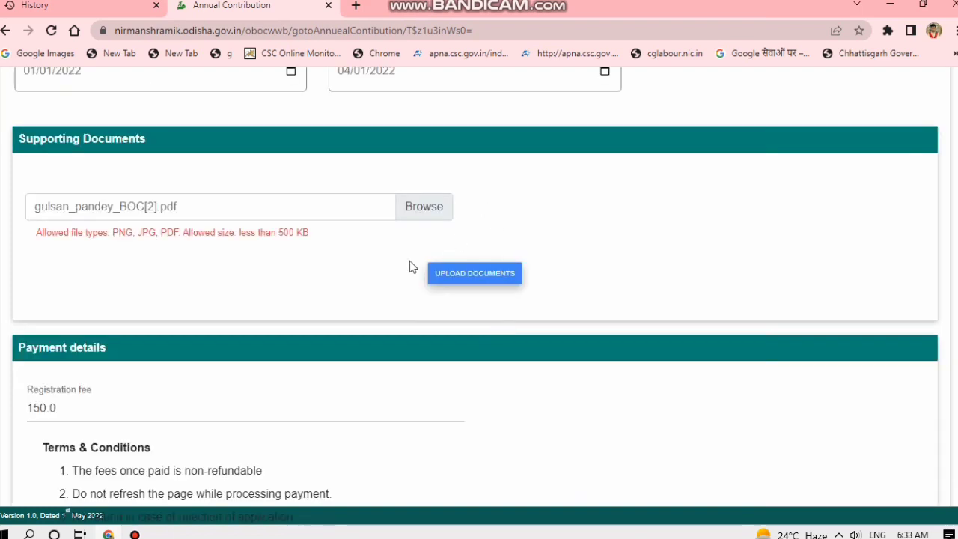
scroll(364, 260, "down", 1)
scroll(365, 265, "down", 3)
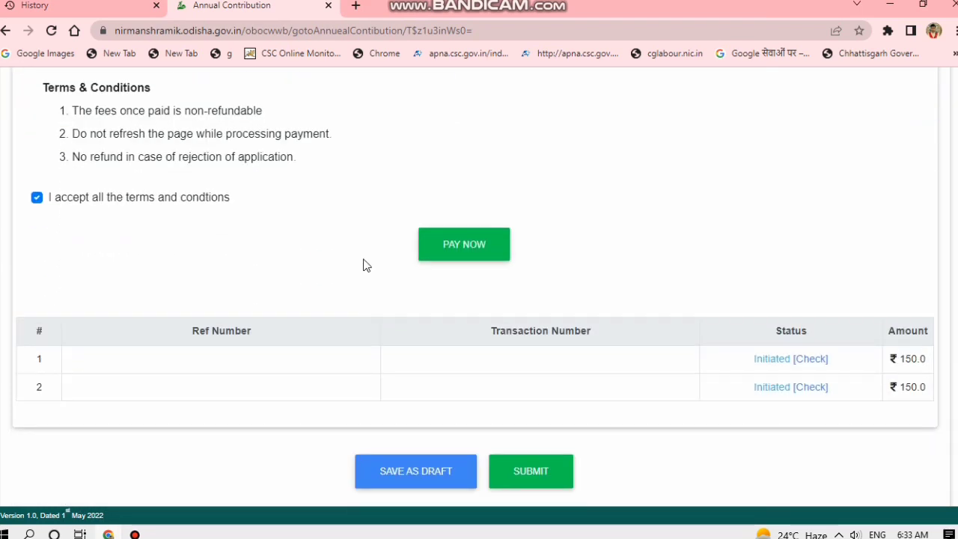
Pay the ₹150.0 fee in SBI ePay Lite using UPI with the QR code option, and confirm.
left_click(462, 251)
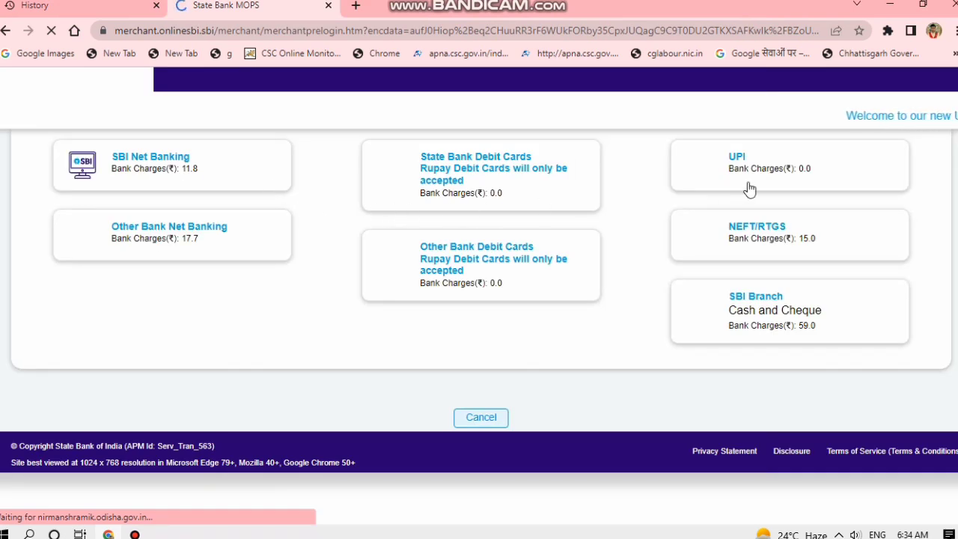
scroll(708, 289, "down", 2)
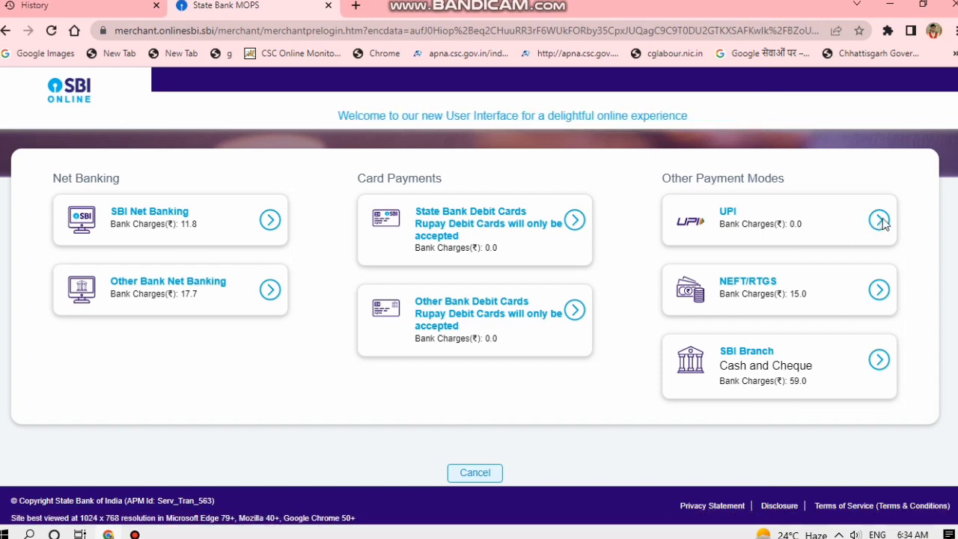
left_click(882, 220)
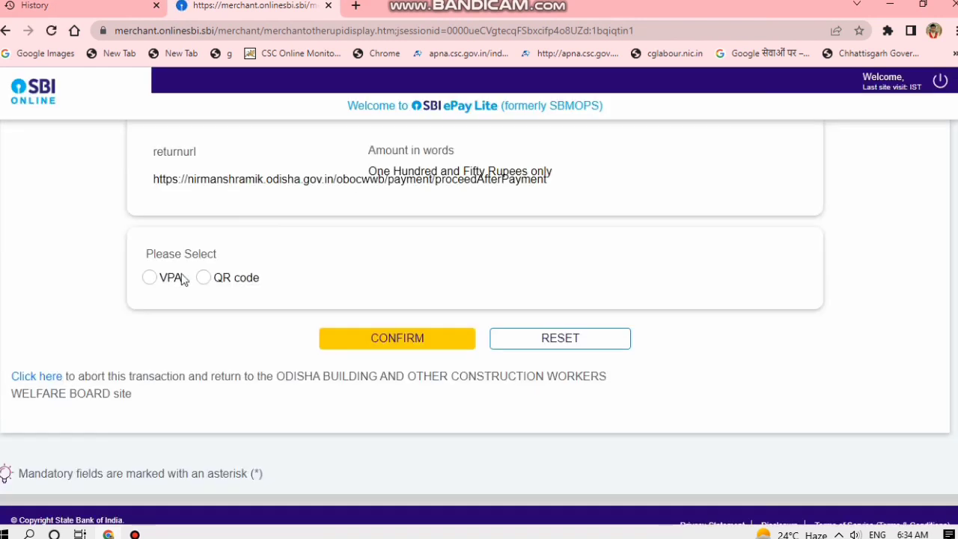
left_click(204, 278)
left_click(206, 279)
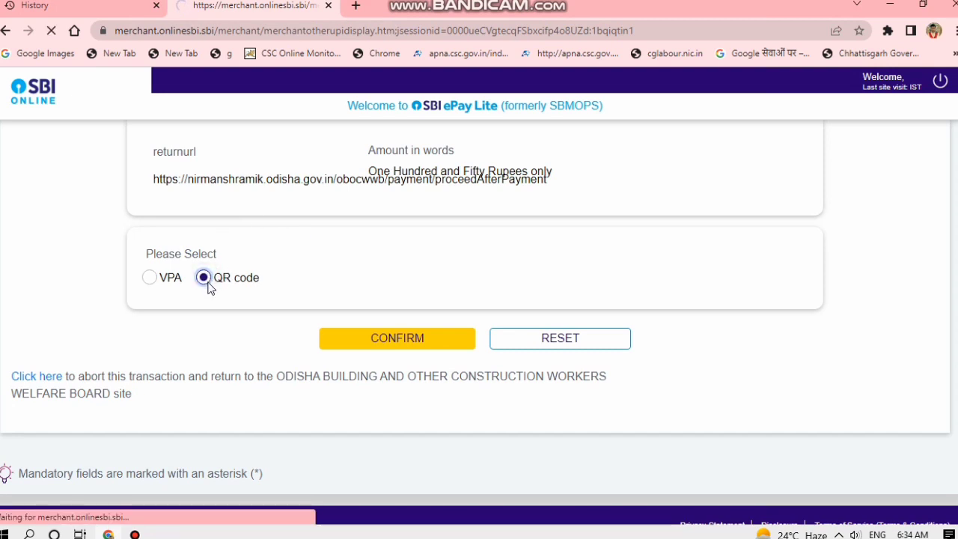
left_click(382, 340)
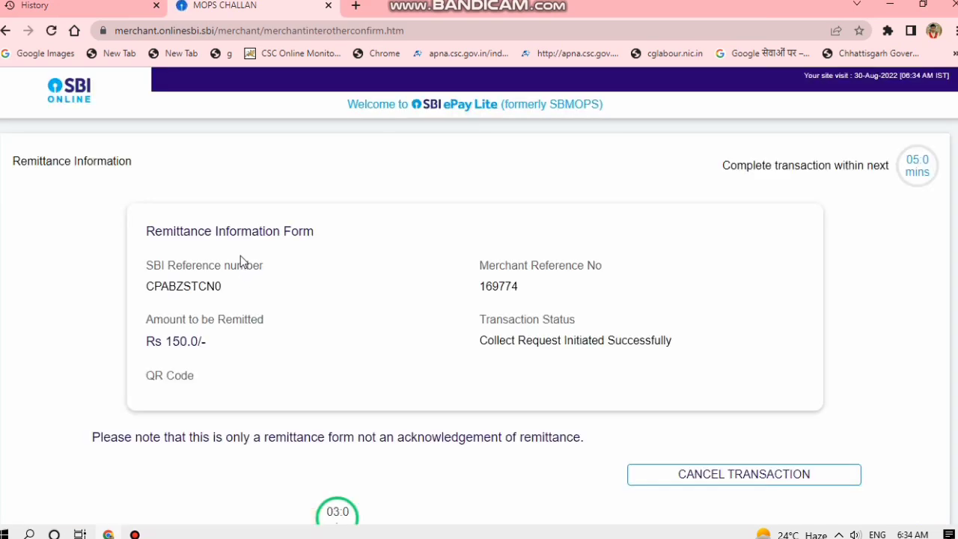
Complete the UPI QR code payment and dismiss the transaction success alert.
scroll(241, 262, "down", 2)
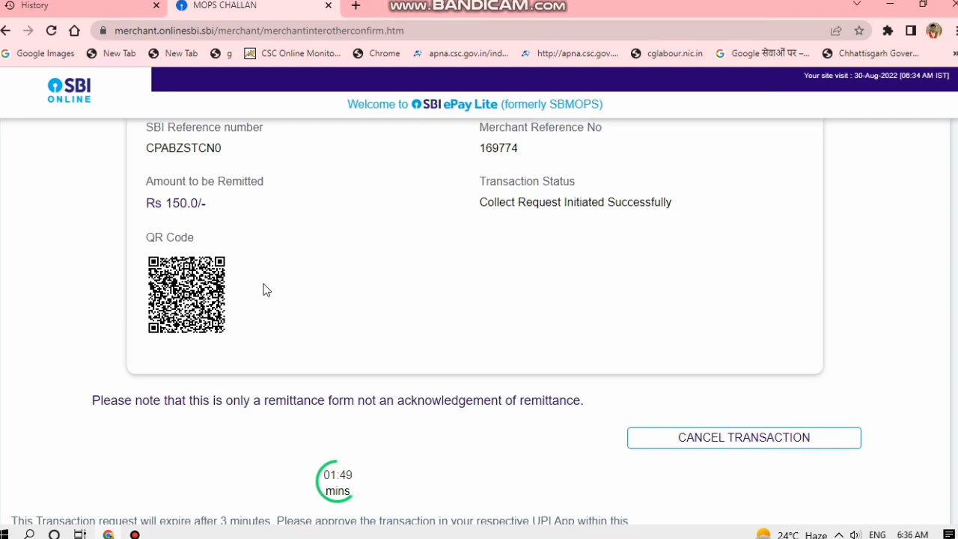
scroll(266, 290, "up", 2)
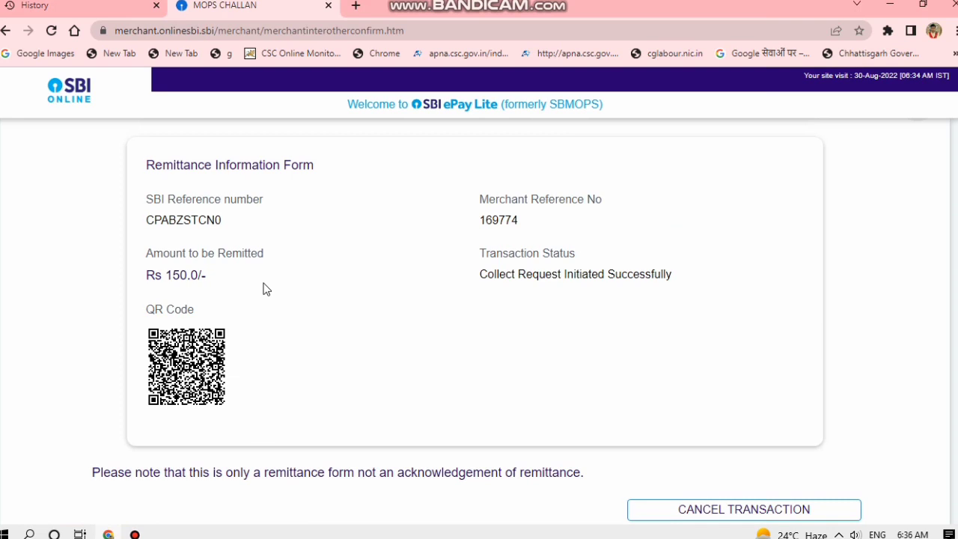
scroll(267, 290, "down", 3)
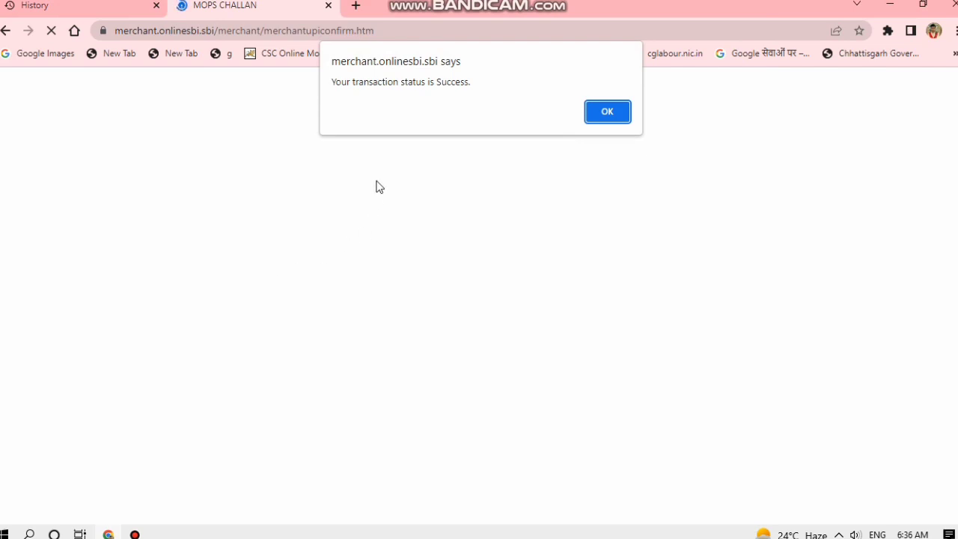
left_click(609, 112)
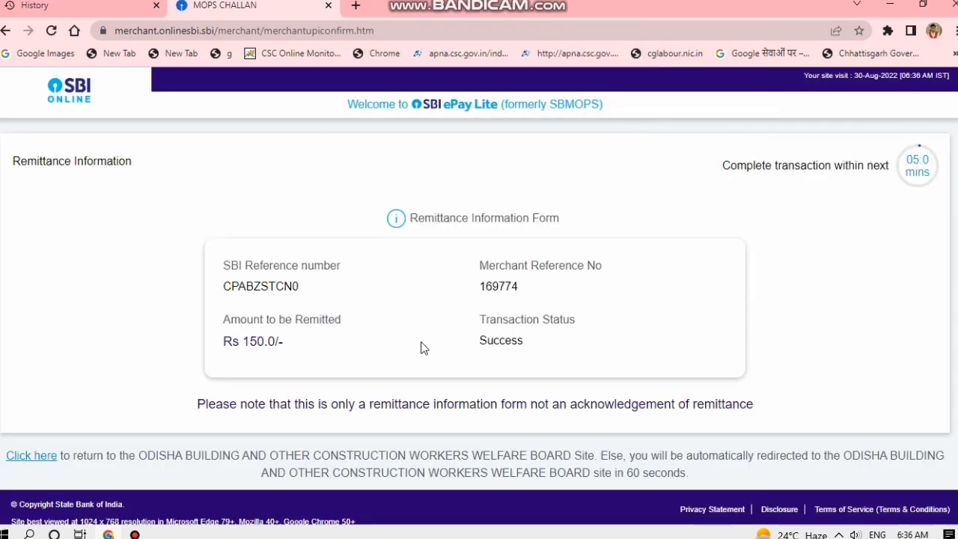
Review the Rs 150.0 amount, Success status and merchant reference, then return to NirmanShramik.
left_click_drag(240, 343, 283, 342)
left_click_drag(501, 340, 502, 341)
left_click(453, 350)
left_click_drag(513, 286, 477, 286)
left_click(411, 274)
scroll(498, 298, "down", 1)
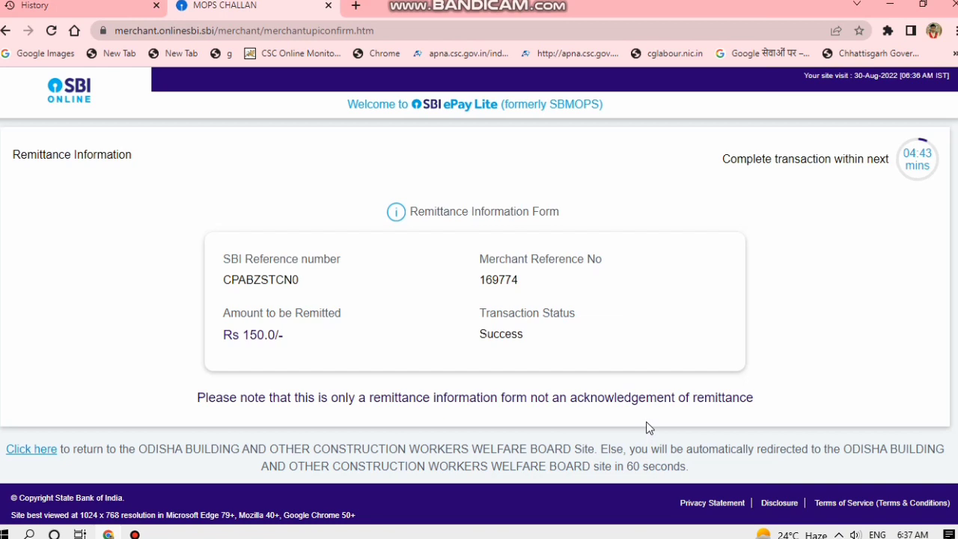
left_click(135, 534)
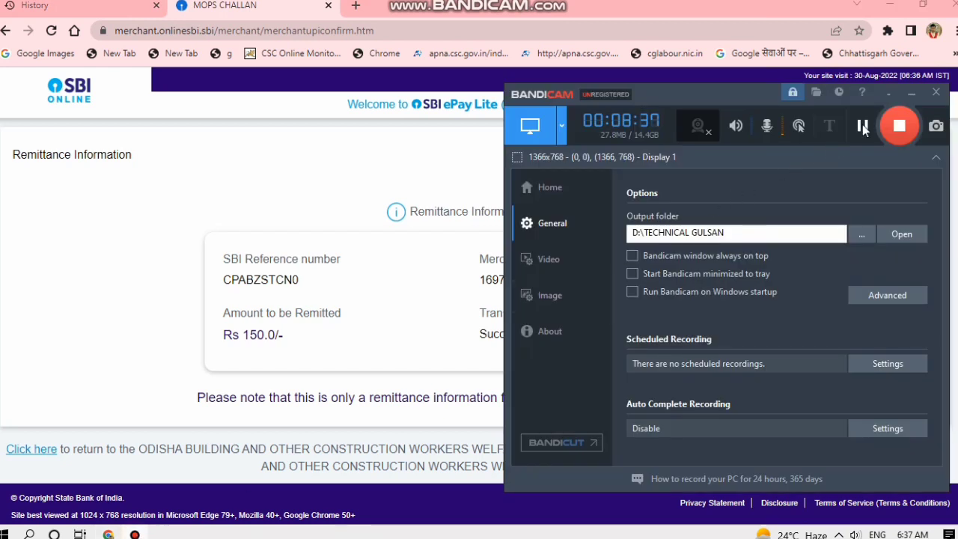
left_click(863, 127)
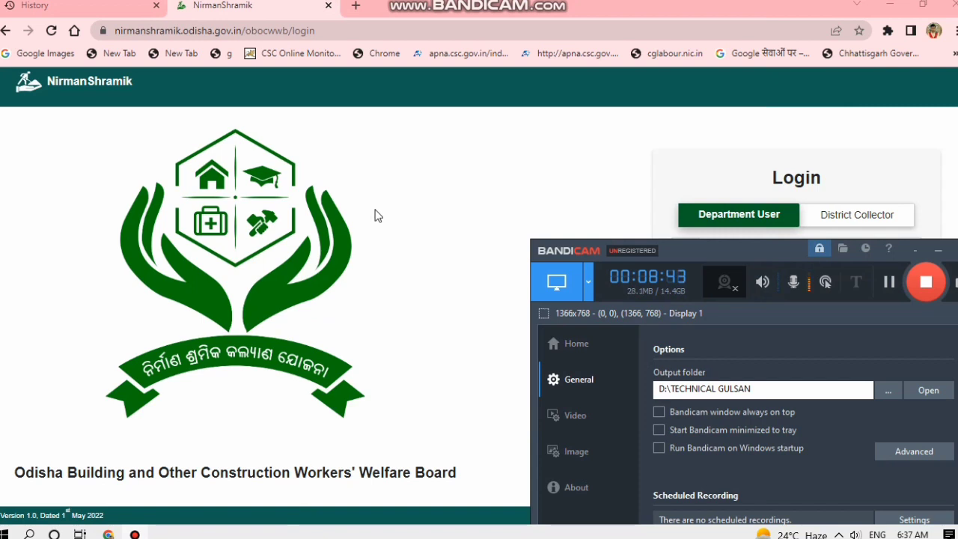
In a new Chrome tab, web-search 'nirmal shramic' and open the NirmanShramik - Odisha result.
left_click(953, 32)
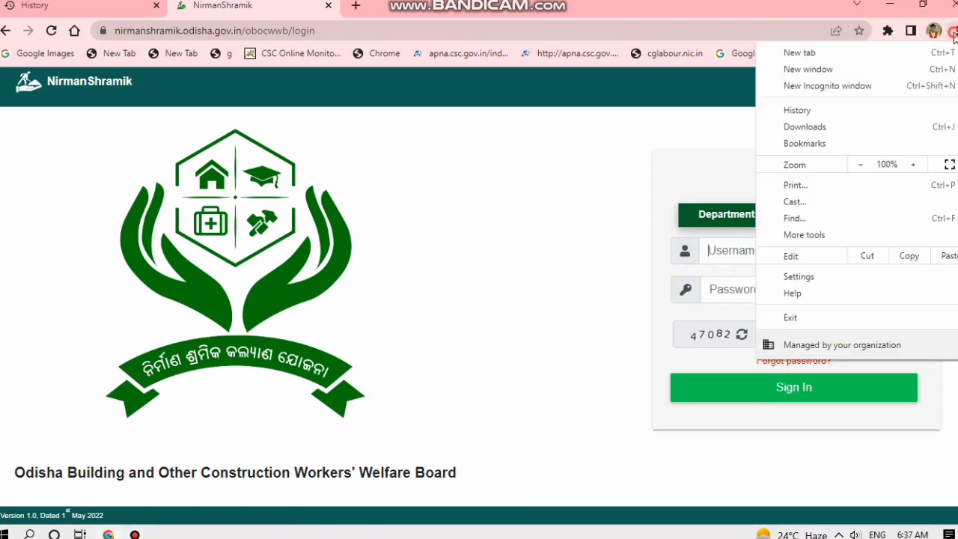
left_click(872, 57)
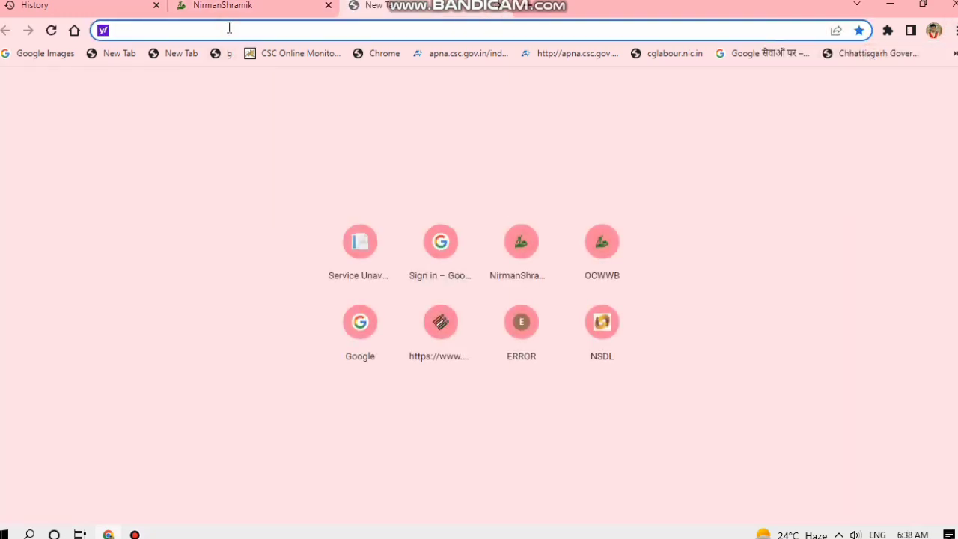
type("NIRM")
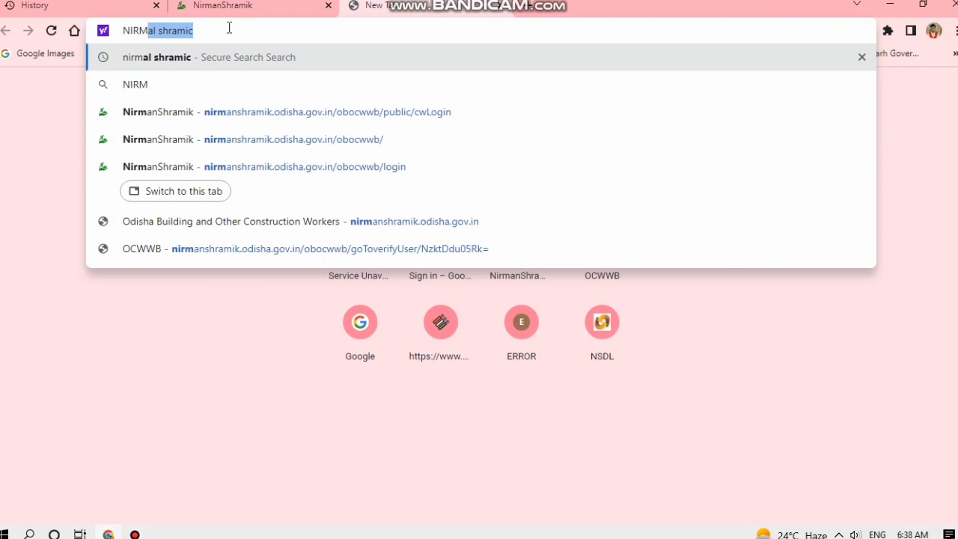
type("AL")
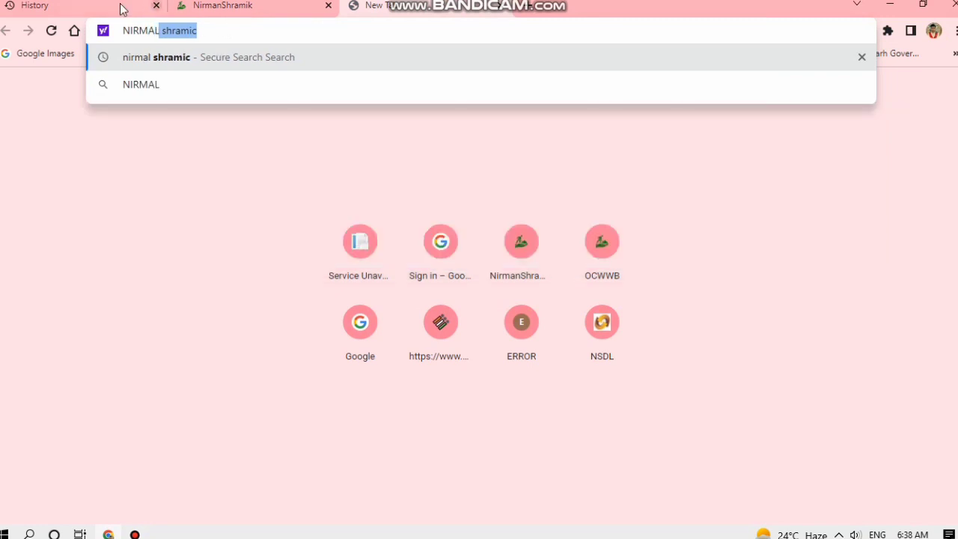
left_click(123, 61)
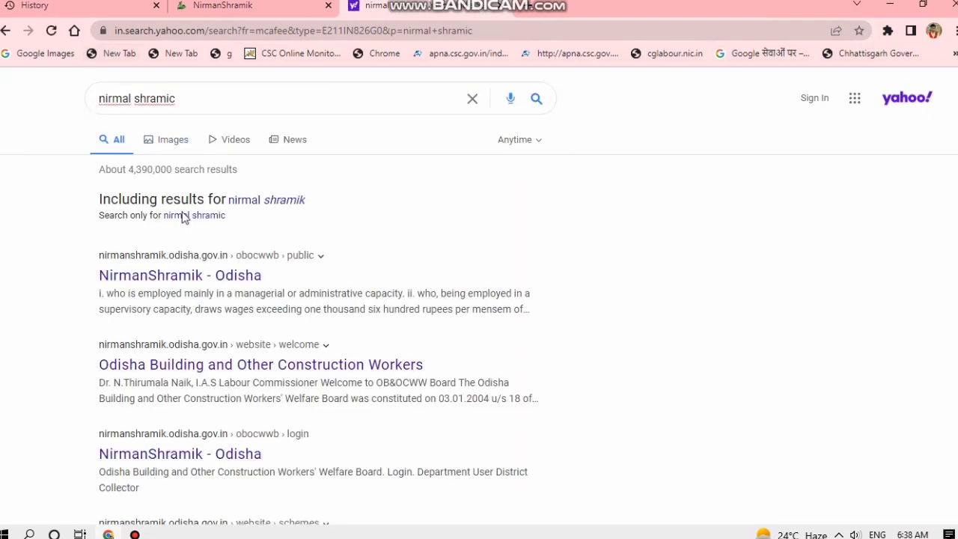
left_click(161, 271)
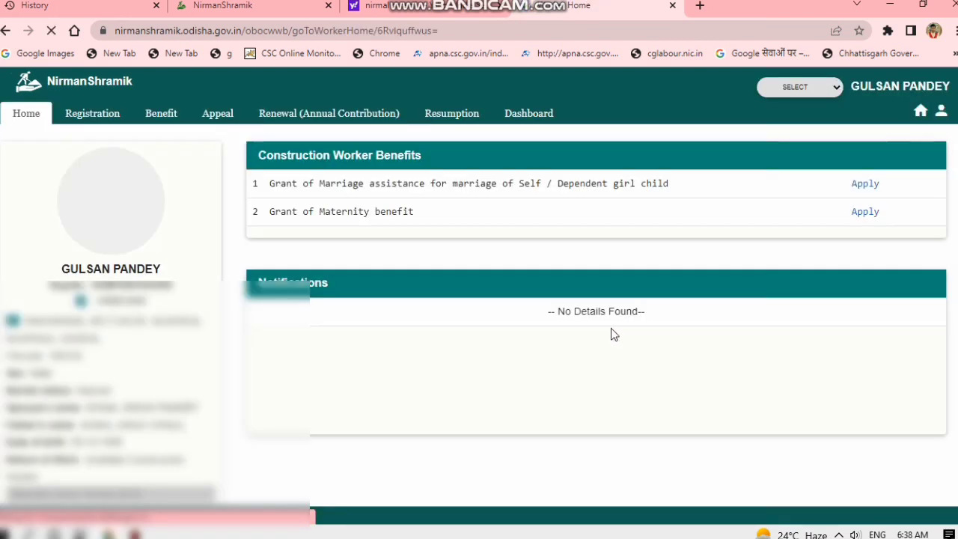
Reopen Renewal (Annual Contribution), still Rs 150.0 pending, and start paying the annual contribution.
left_click(361, 113)
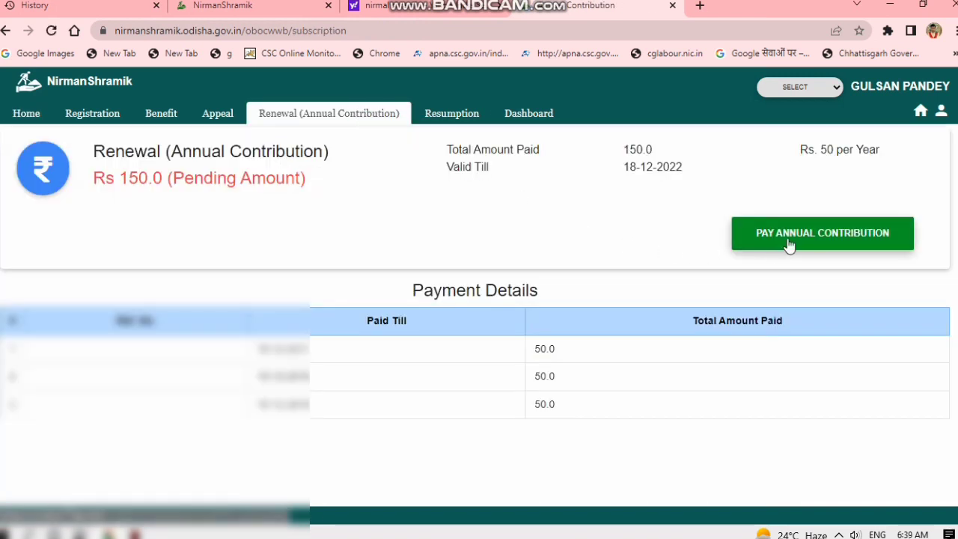
scroll(605, 283, "down", 1)
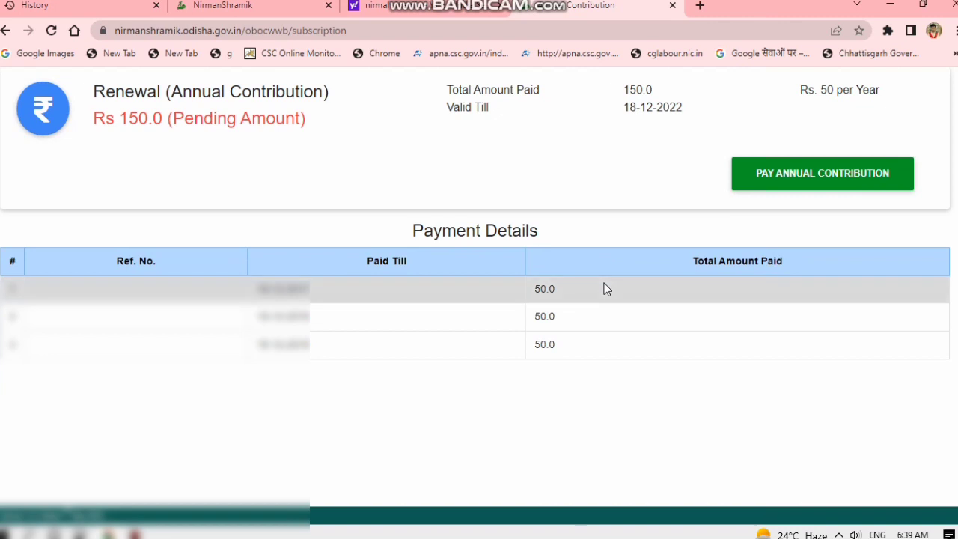
scroll(604, 283, "up", 1)
left_click(828, 238)
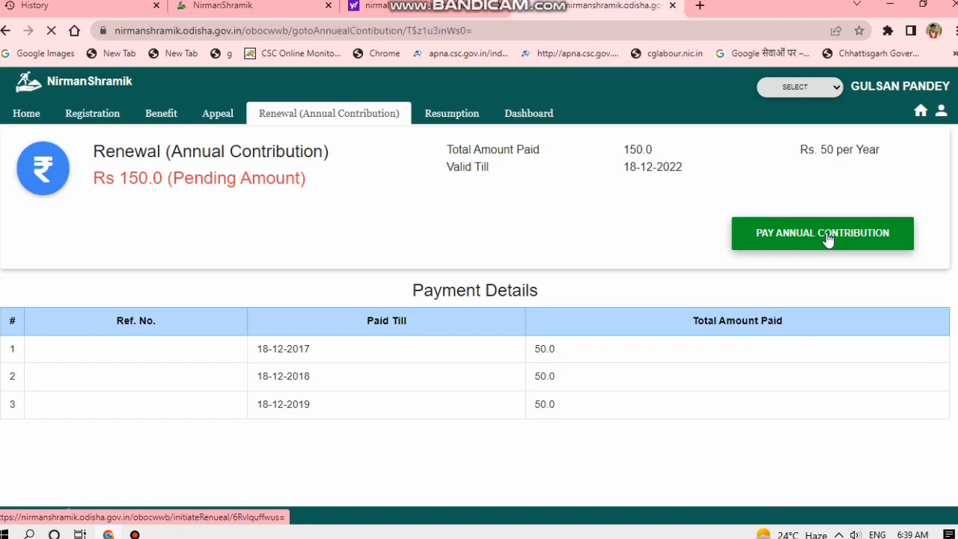
Dismiss the upload success alert, then submit the renewal application and confirm the submission.
scroll(513, 310, "down", 5)
scroll(513, 310, "down", 7)
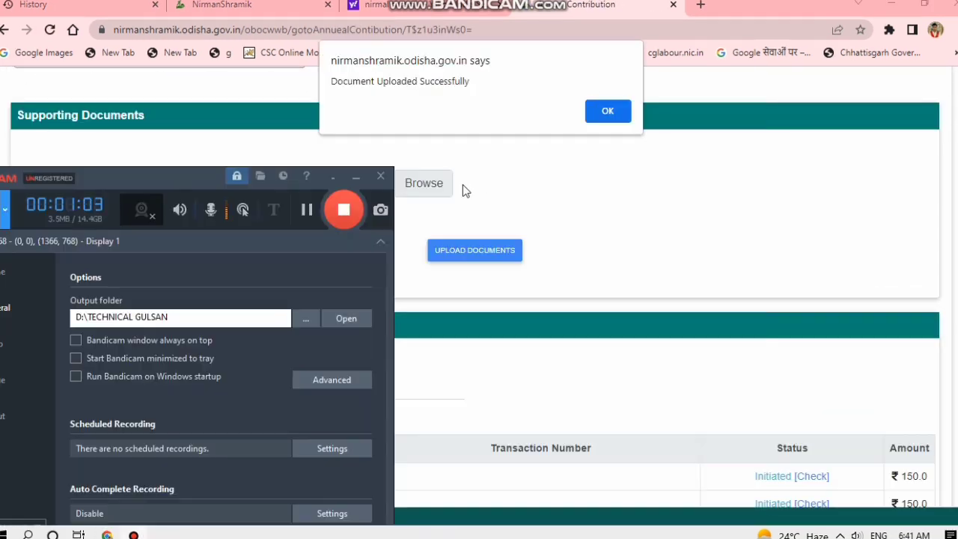
left_click(552, 156)
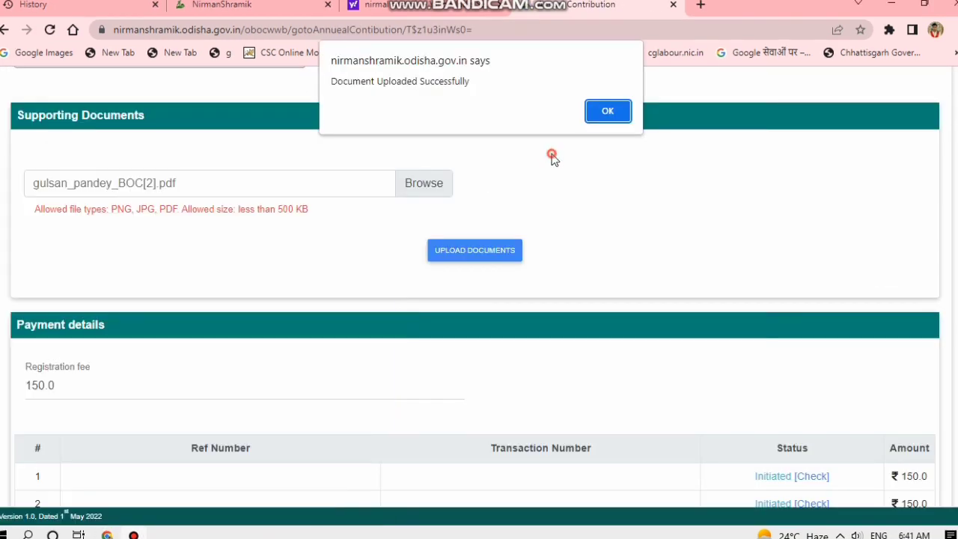
left_click(617, 111)
scroll(439, 271, "down", 2)
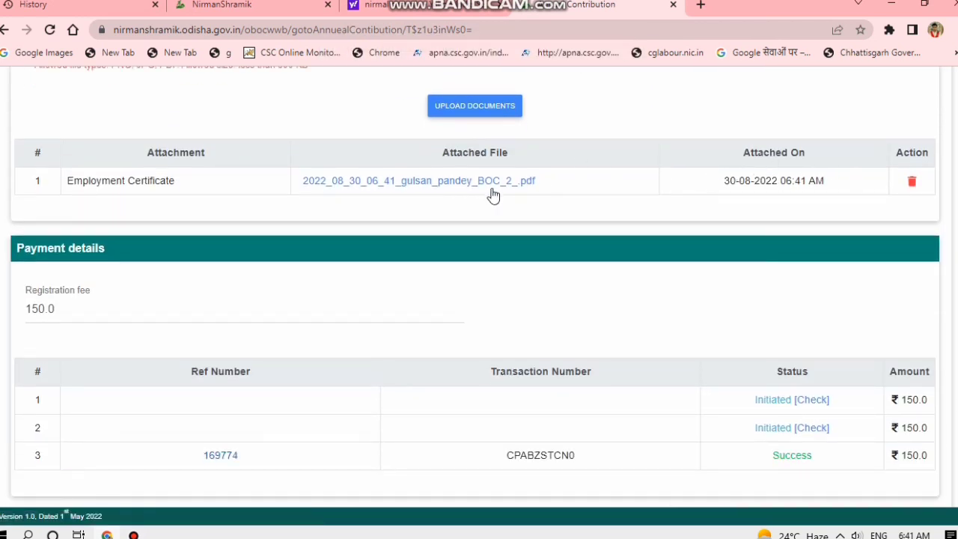
scroll(342, 250, "down", 1)
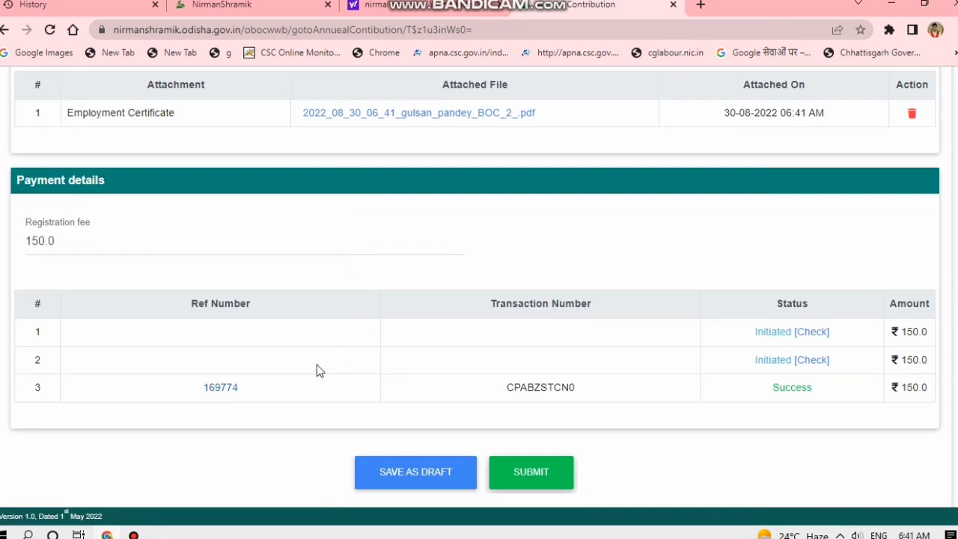
left_click(536, 475)
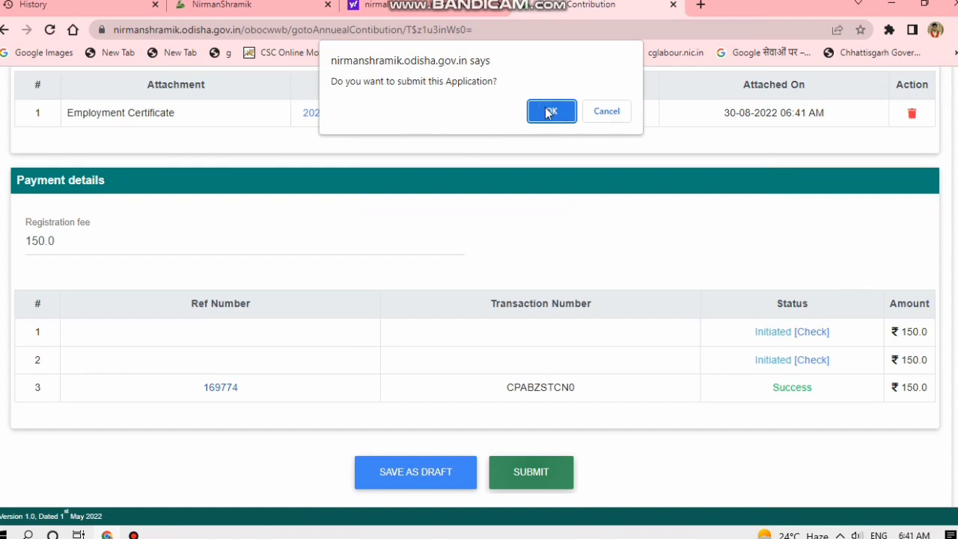
left_click(551, 111)
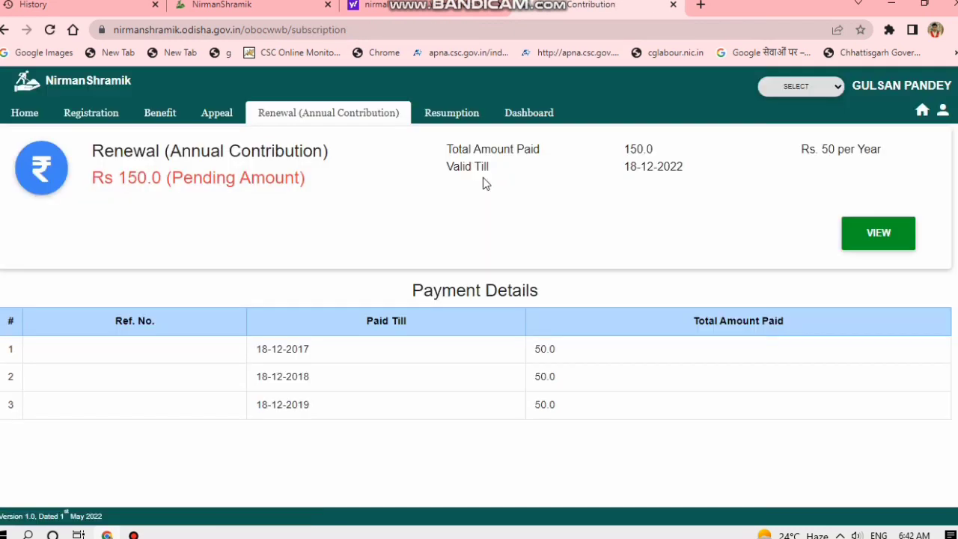
Open the submitted Annual Contribution Request's details and check its attached documents.
scroll(468, 217, "down", 1)
scroll(511, 207, "up", 1)
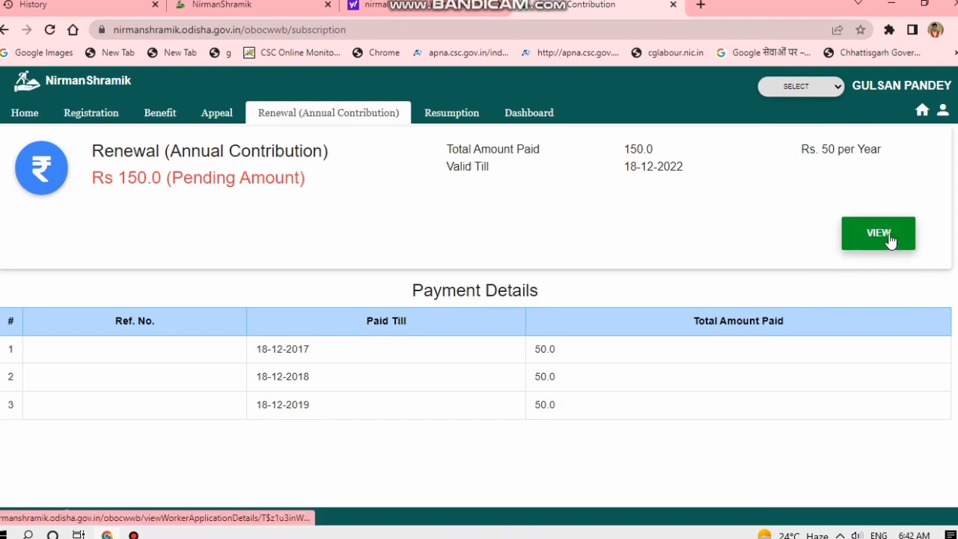
scroll(884, 237, "down", 1)
left_click(882, 172)
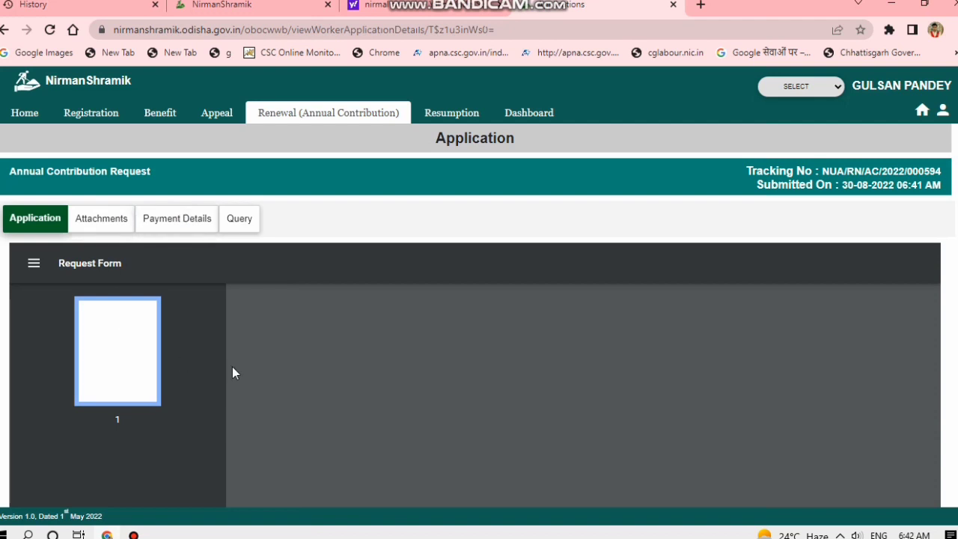
left_click(113, 218)
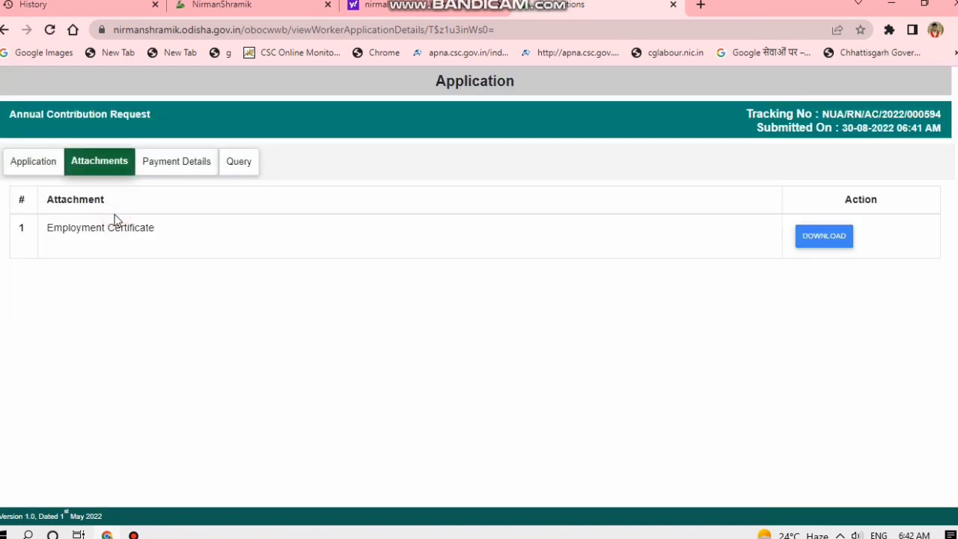
Review the Payment Details and Query tabs, then open the receipt for the successful 150.0 payment.
left_click(175, 164)
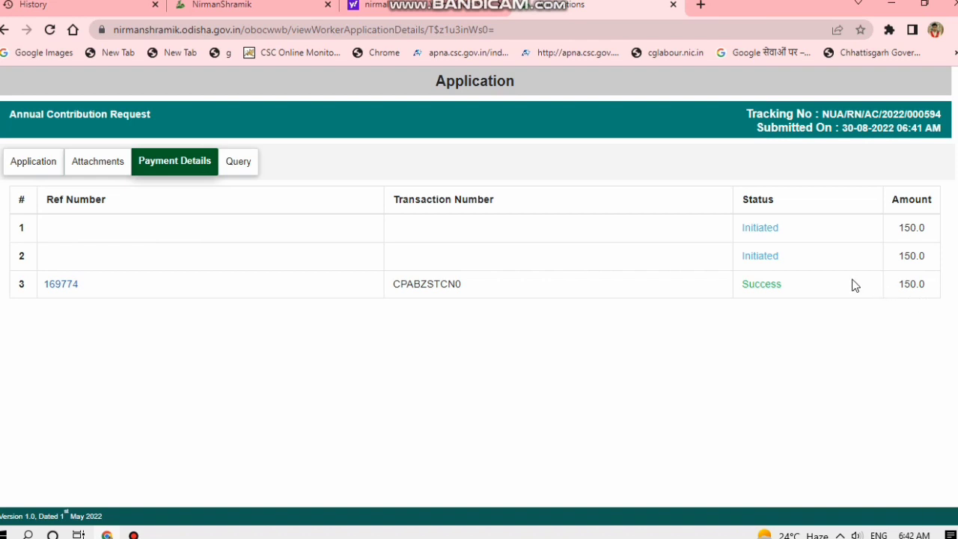
left_click(250, 166)
left_click(192, 164)
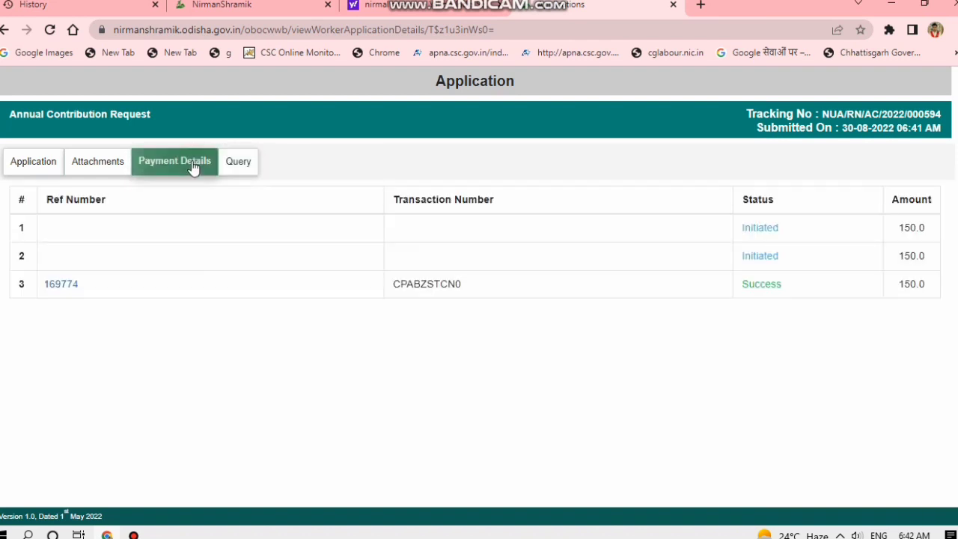
left_click(68, 289)
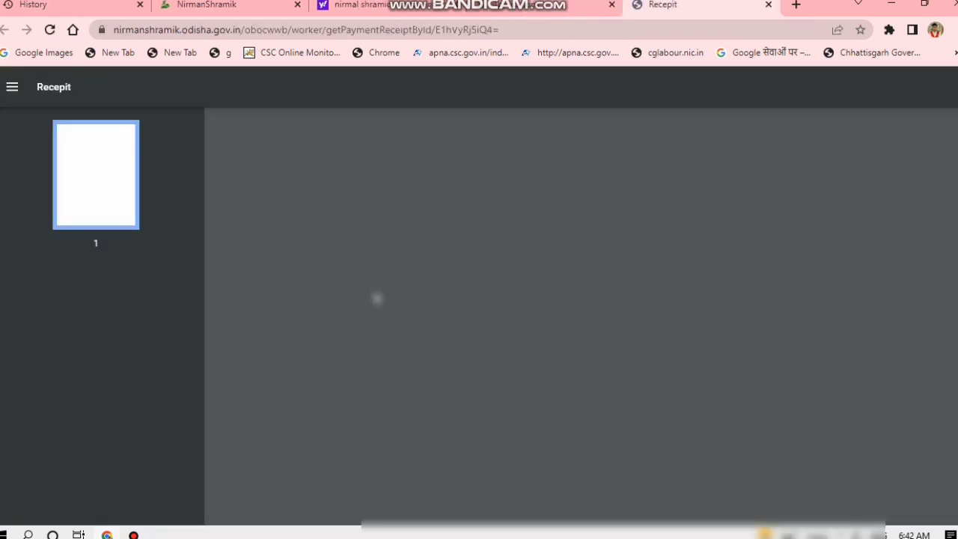
Save the receipt PDF to Downloads, prefixing the worker's name and 'RENEWAL', then close the tab.
scroll(538, 277, "down", 3)
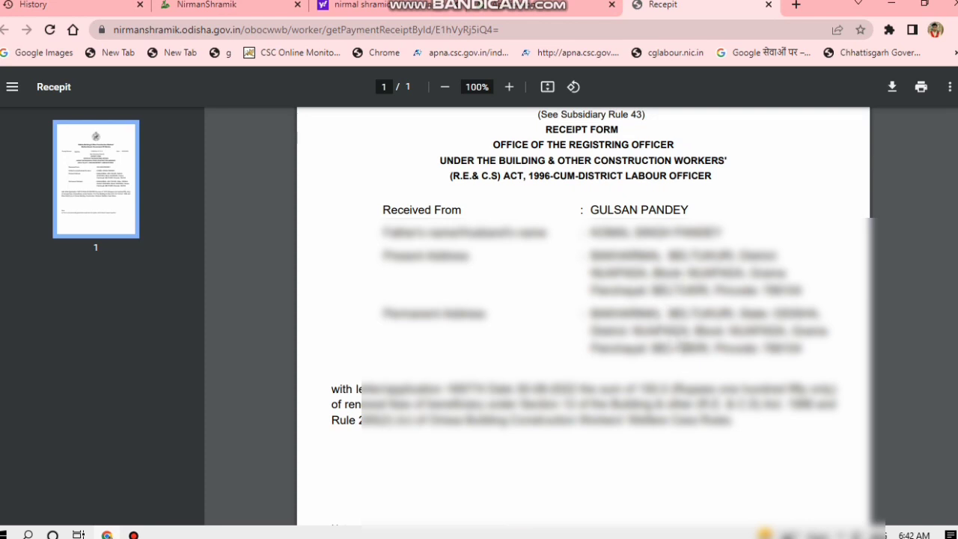
scroll(684, 346, "down", 3)
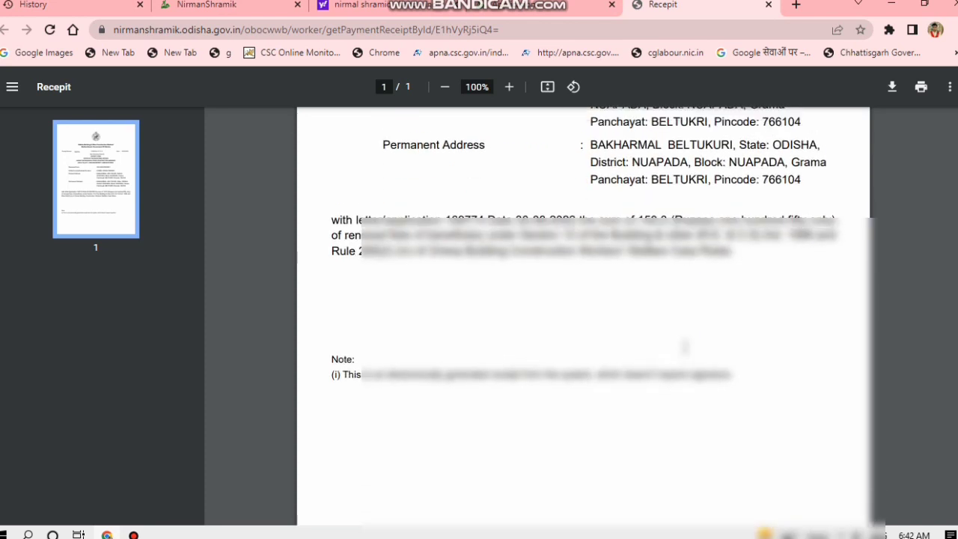
scroll(685, 347, "up", 5)
left_click(894, 88)
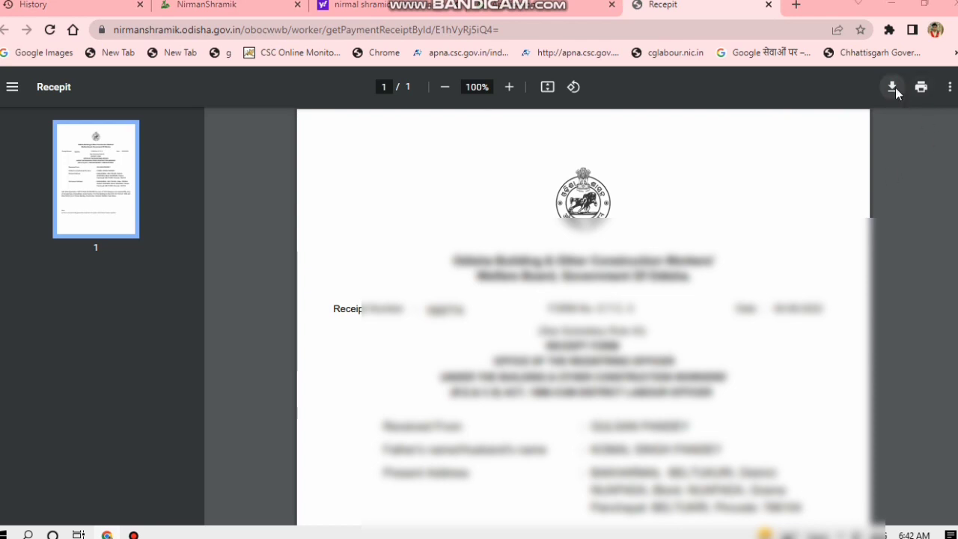
left_click(131, 264)
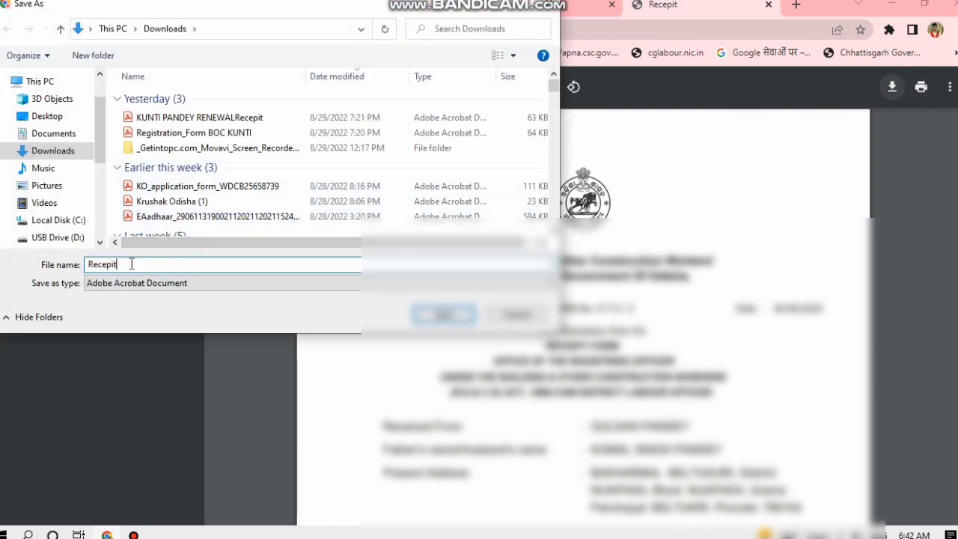
left_click(89, 265)
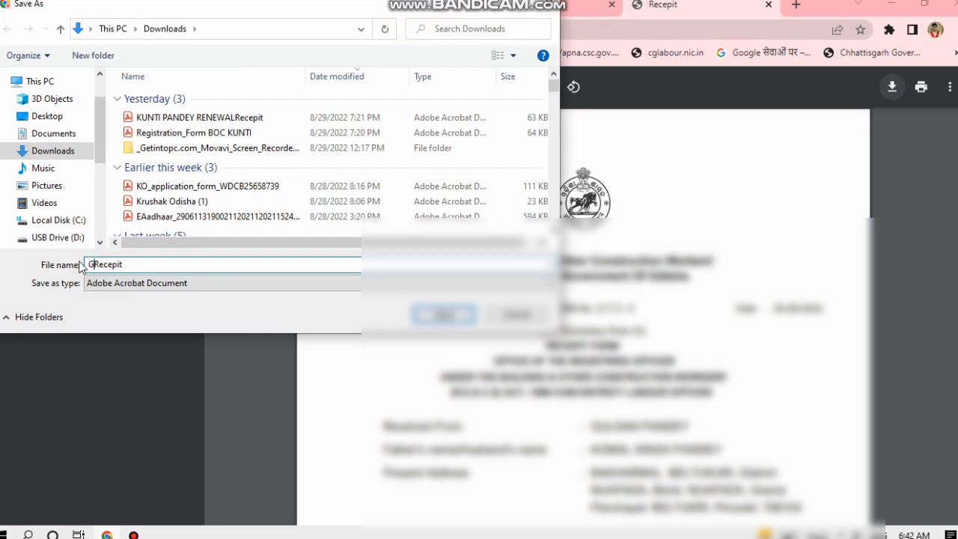
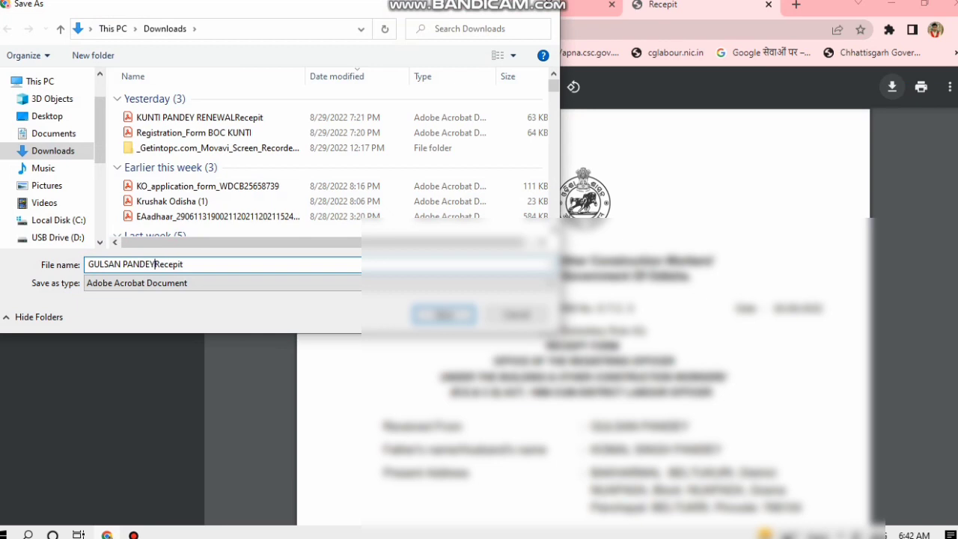
type("ENEWAL")
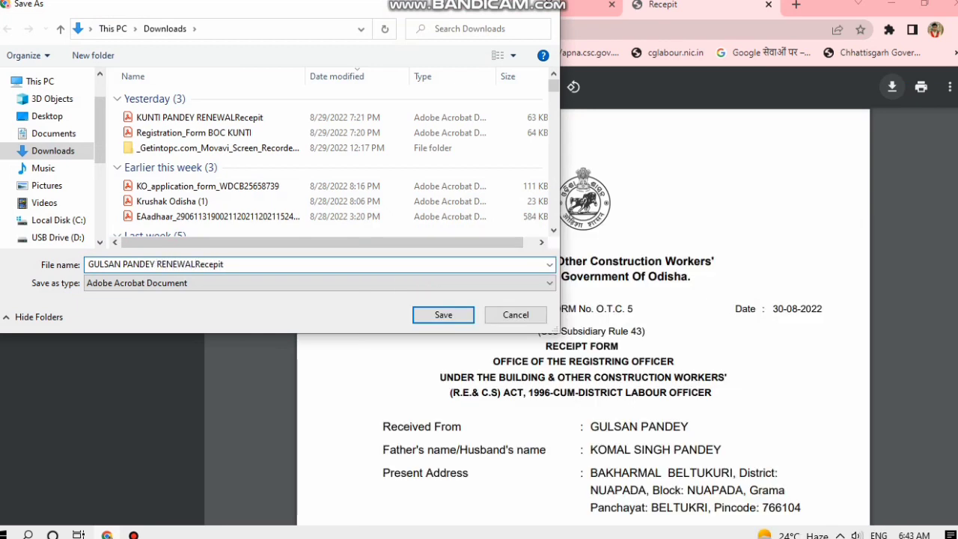
left_click(422, 317)
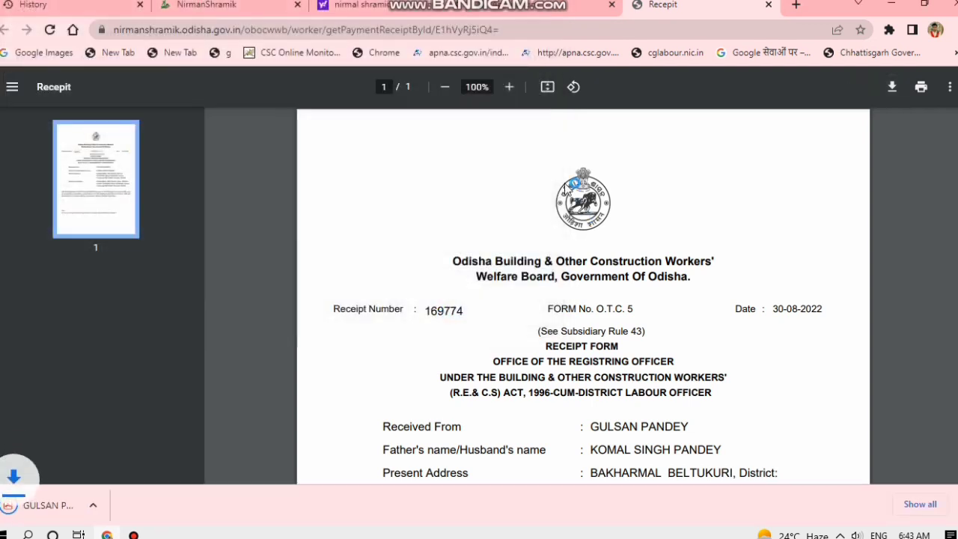
left_click(768, 5)
scroll(453, 219, "up", 1)
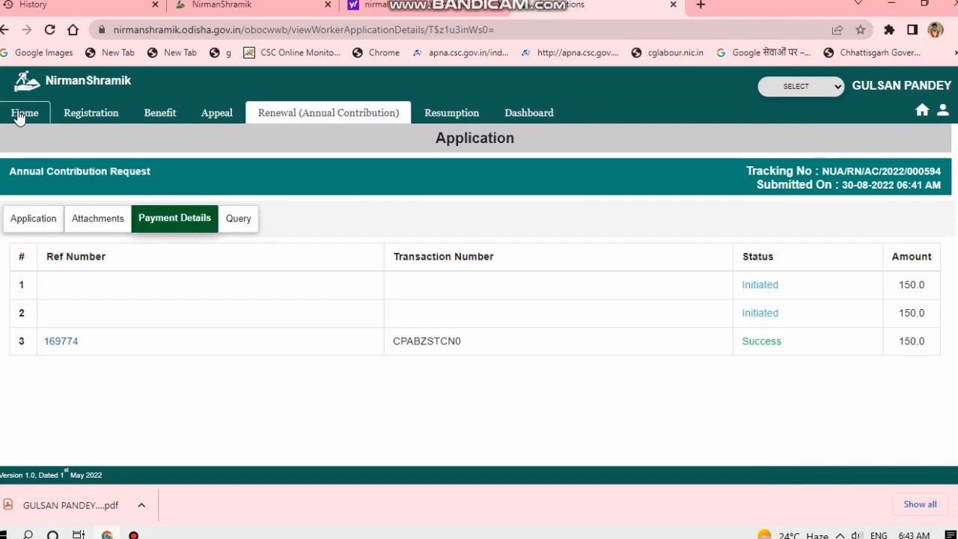
Check the Dashboard's new Annual contribution tracking number, then switch to the Bandicam recorder.
left_click(539, 116)
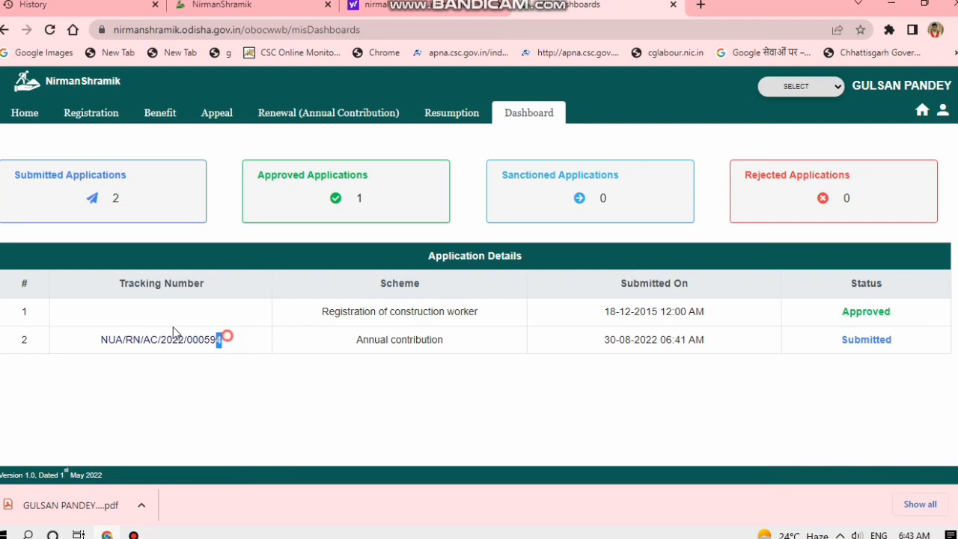
left_click_drag(173, 328, 101, 329)
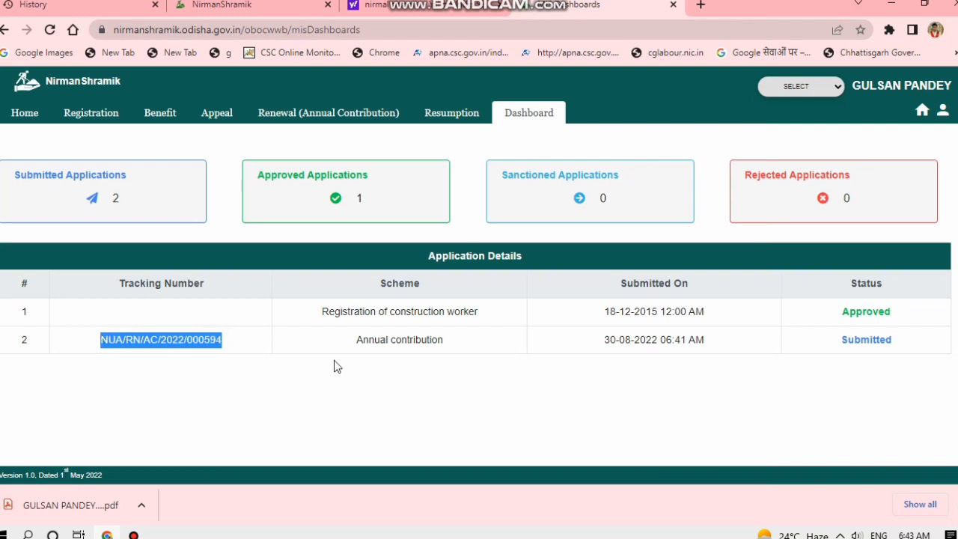
left_click(298, 380)
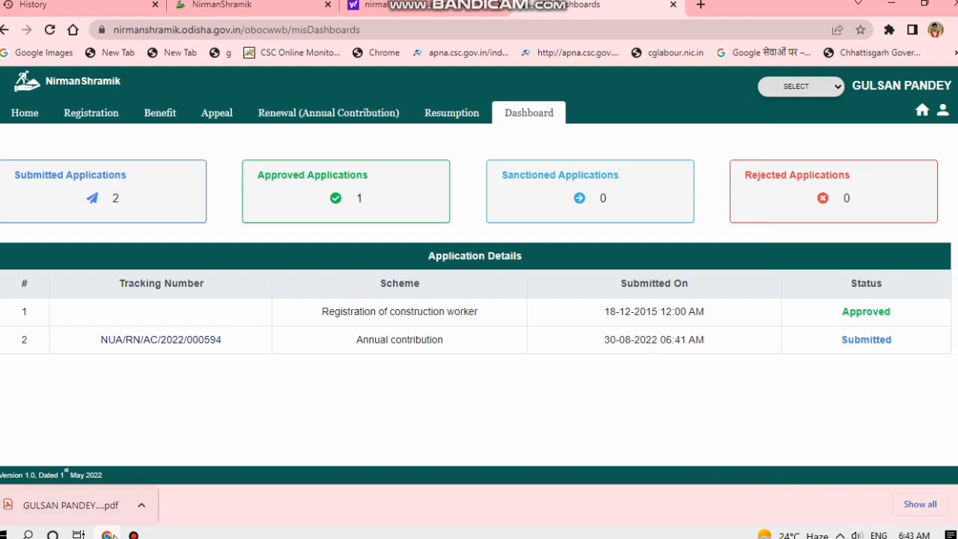
left_click(133, 534)
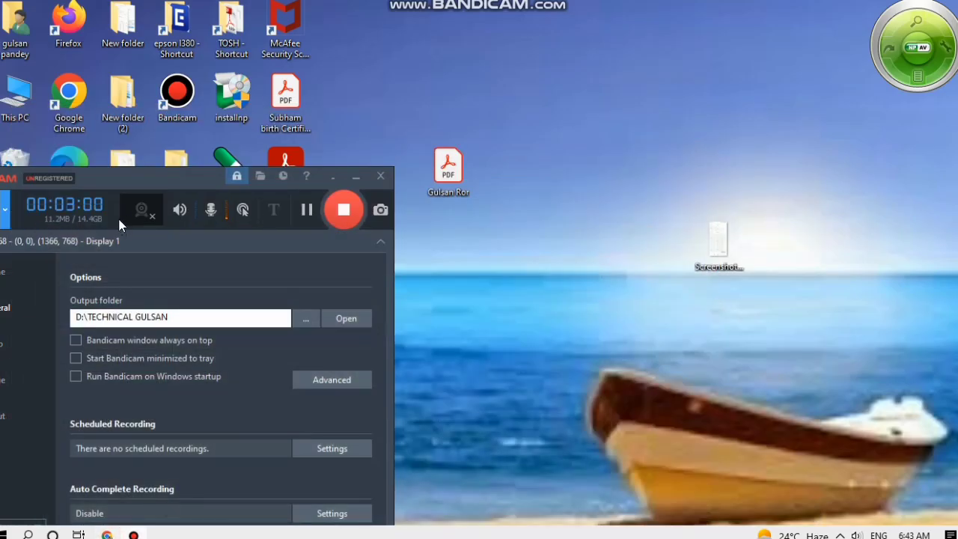